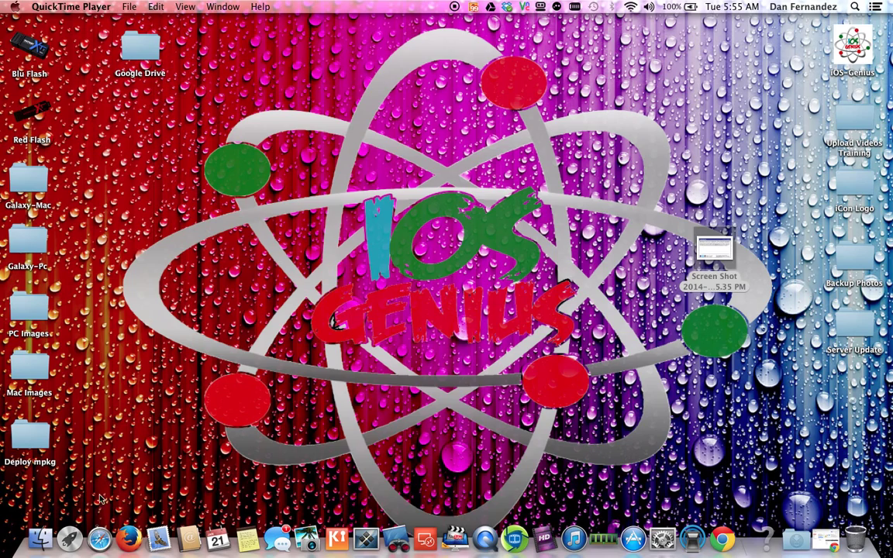
pyautogui.click(100, 541)
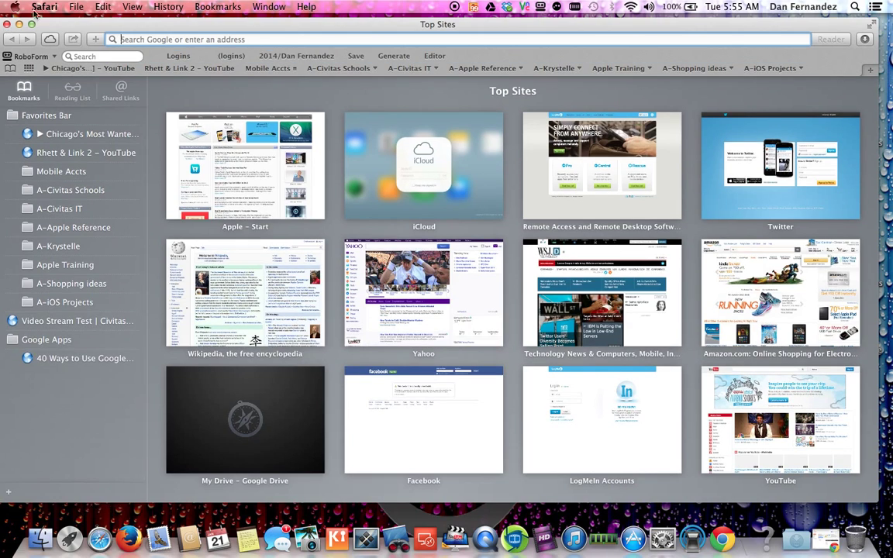
pyautogui.click(39, 7)
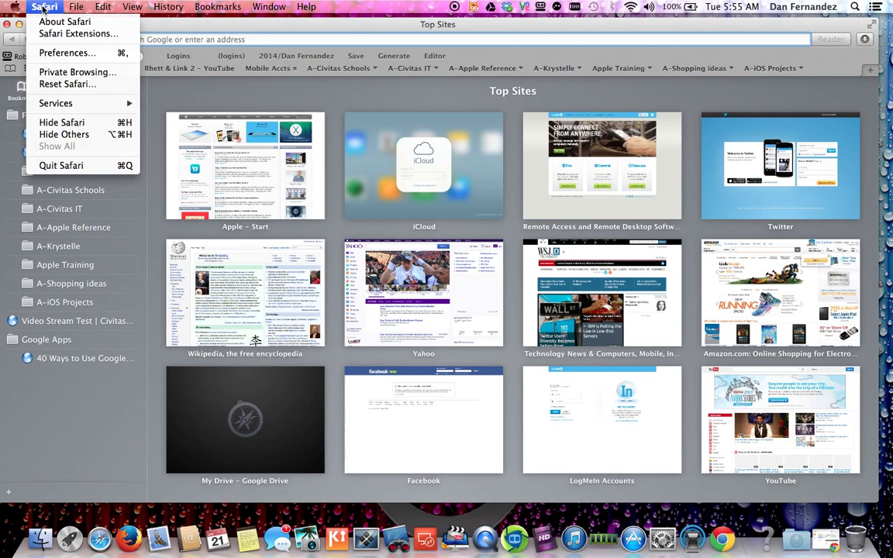
pyautogui.click(61, 155)
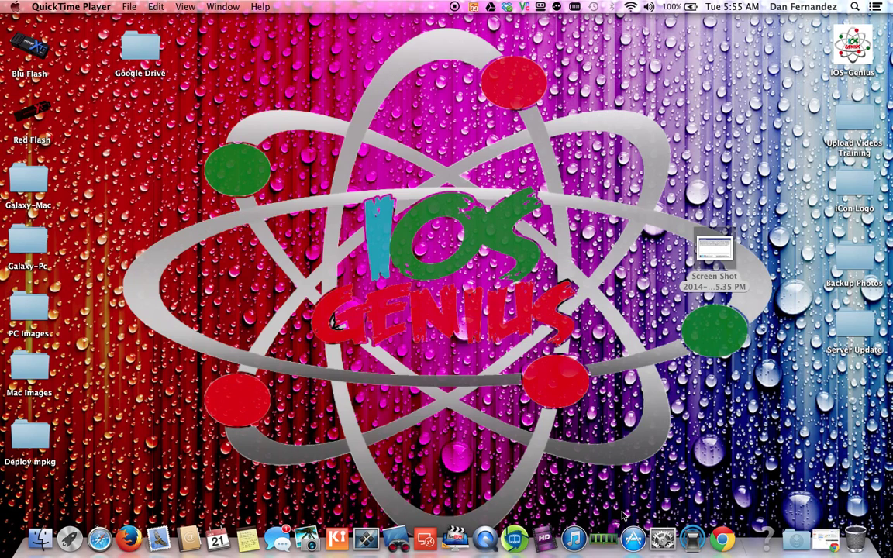
# - Open the Java Control Panel from System Preferences and review its security settings and the available Java update
pyautogui.click(662, 539)
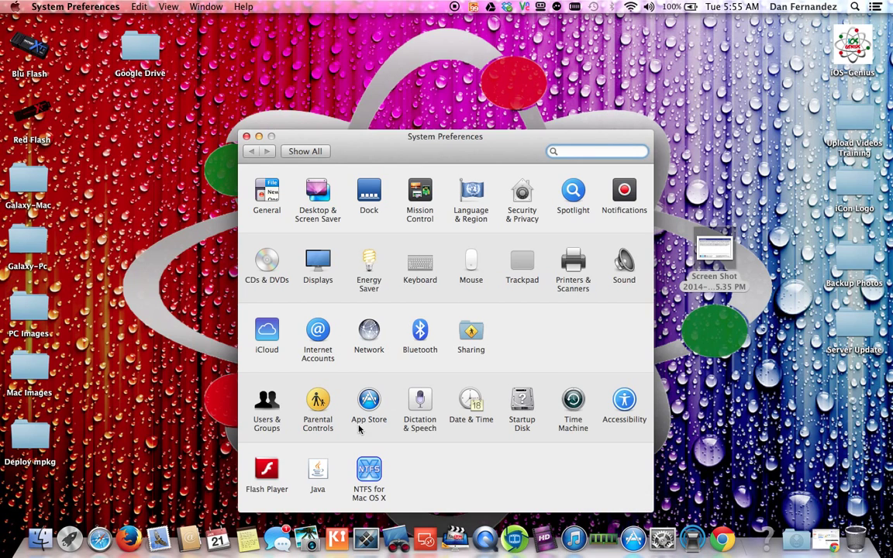
pyautogui.click(318, 471)
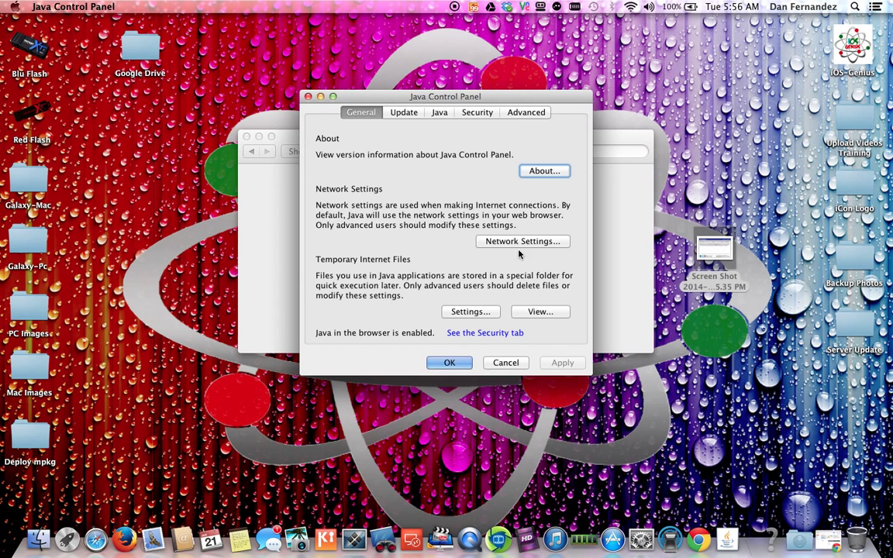
pyautogui.click(404, 112)
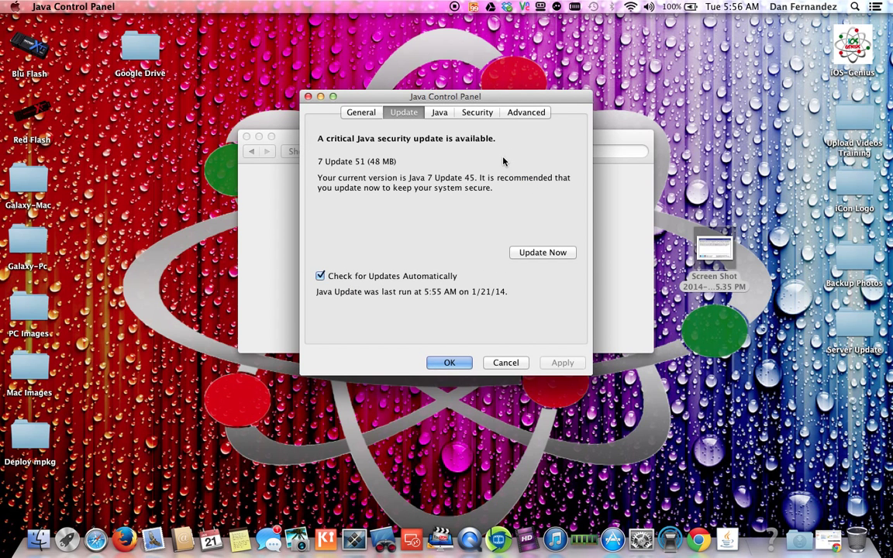
pyautogui.click(438, 113)
pyautogui.click(488, 113)
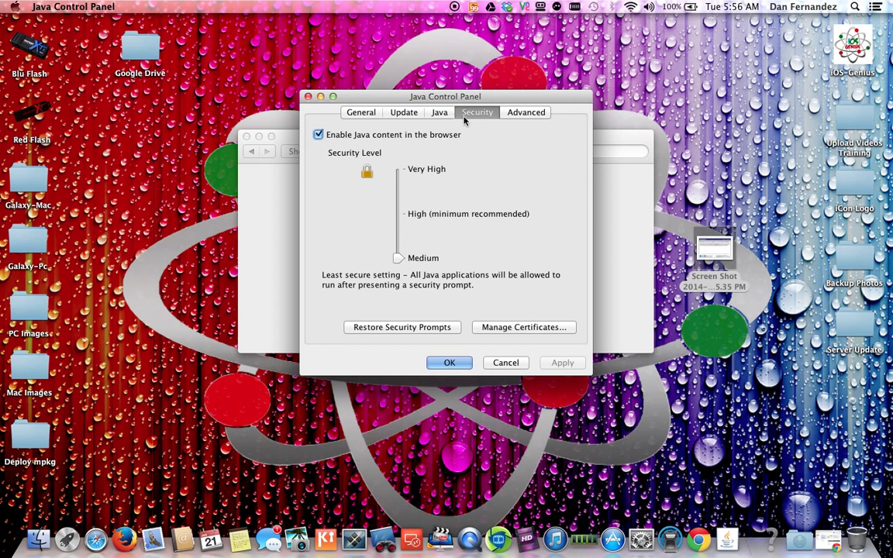
pyautogui.click(439, 113)
pyautogui.click(404, 113)
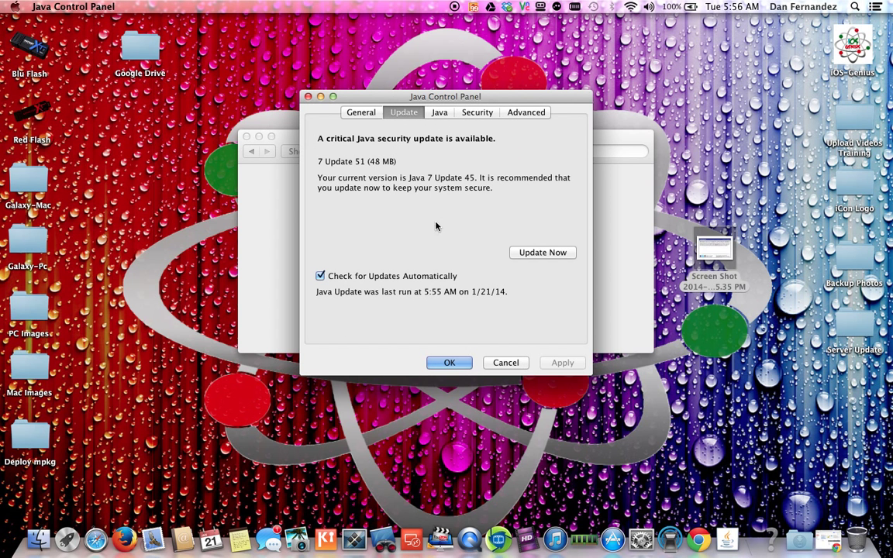
pyautogui.moveTo(427, 180); pyautogui.dragTo(474, 179)
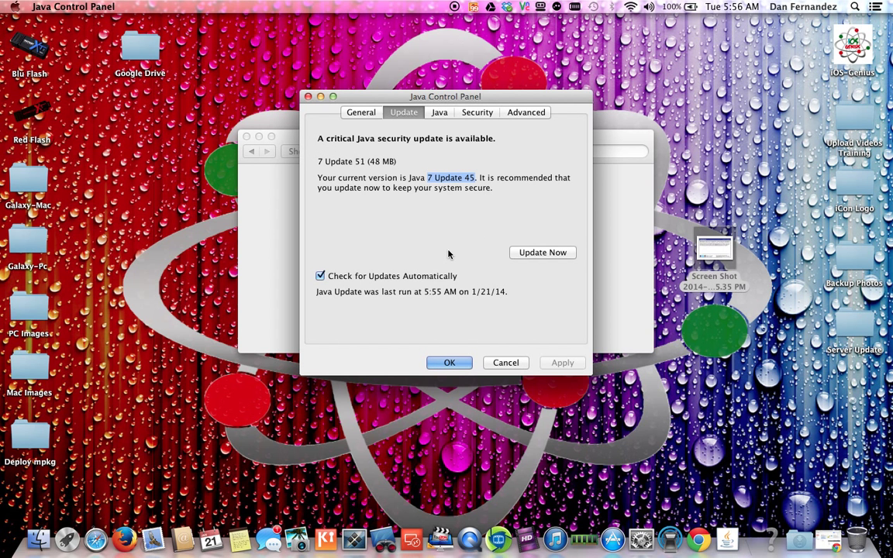
# - Download and install Java 7 Update 51, authorizing the helper tool with the account password
pyautogui.click(535, 253)
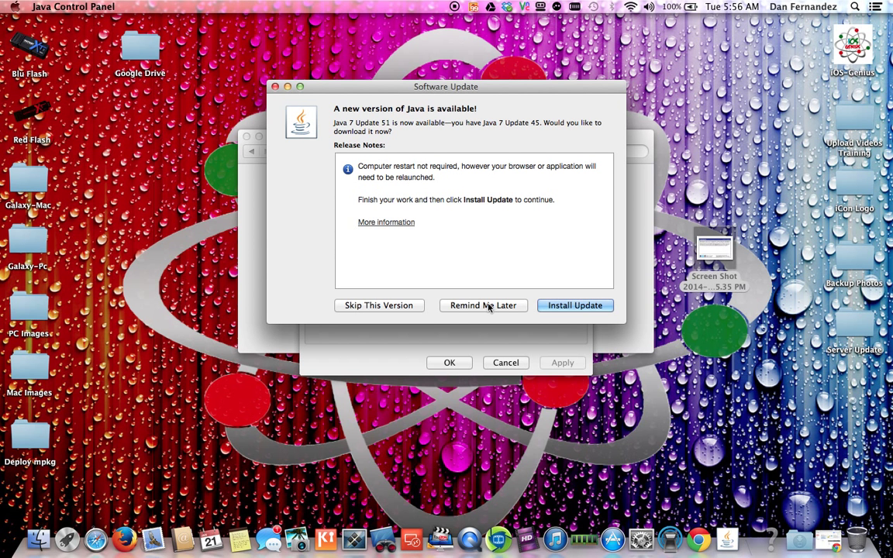
pyautogui.click(585, 307)
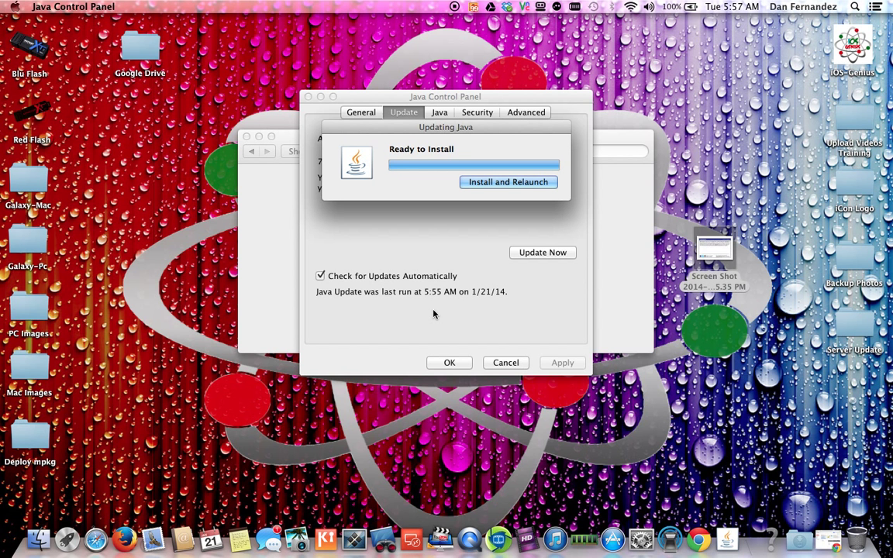
pyautogui.click(521, 182)
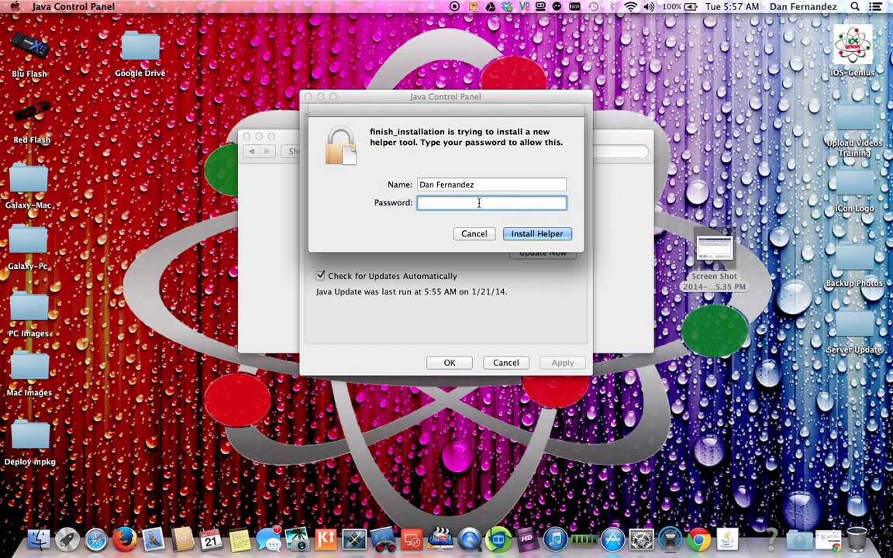
pyautogui.write('••••••••••')
pyautogui.press('Return')
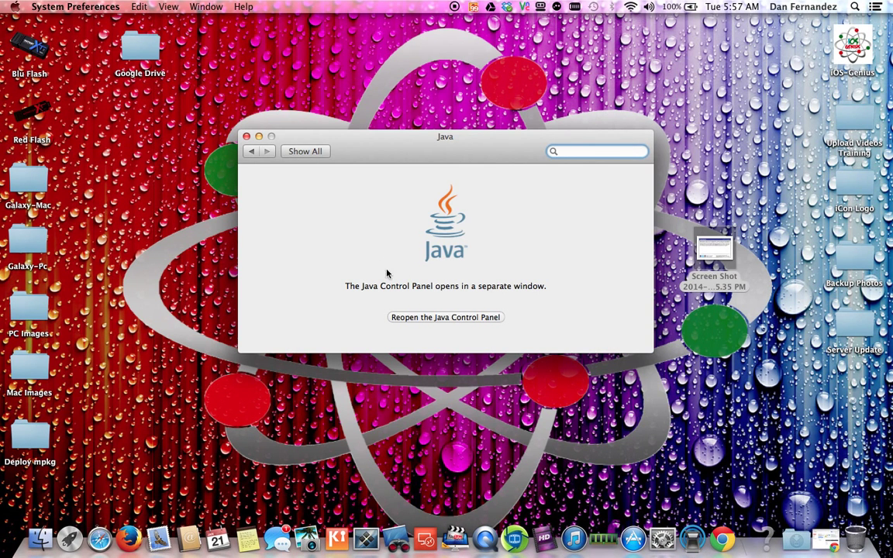
# - Reopen the Java Control Panel and dismiss the update notice
pyautogui.click(415, 149)
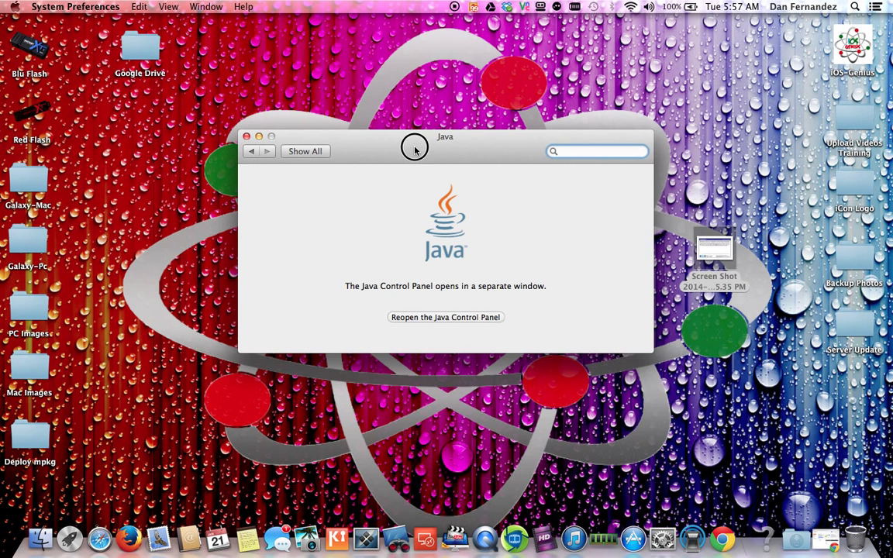
pyautogui.click(460, 318)
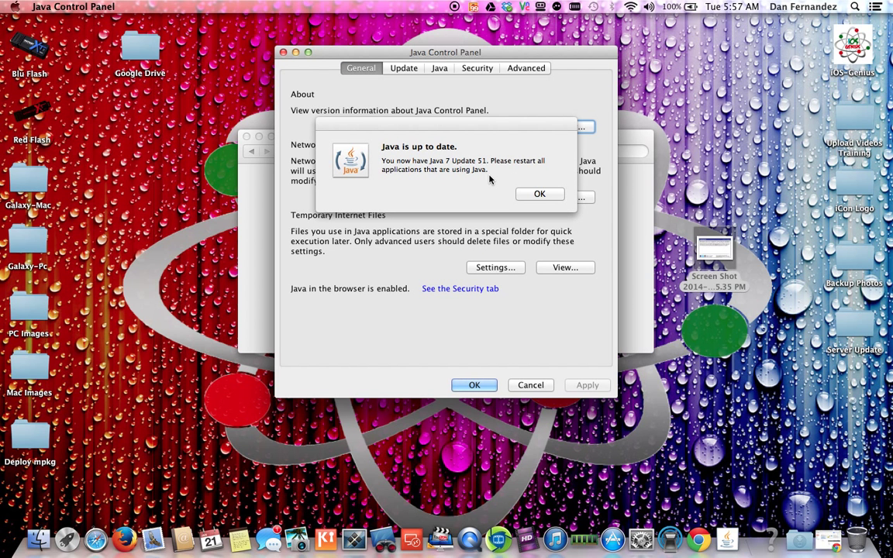
pyautogui.click(539, 195)
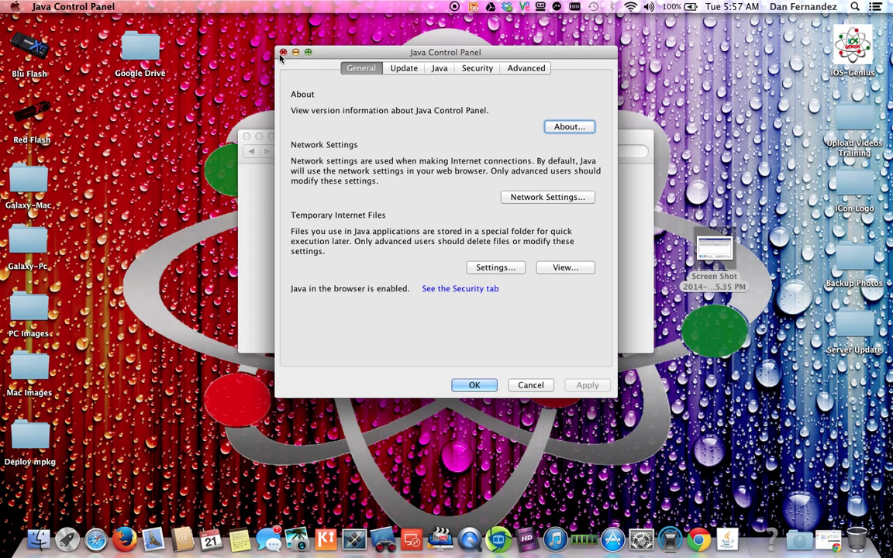
# - Set the Java security level to High (minimum recommended), save the change, and close System Preferences
pyautogui.click(476, 69)
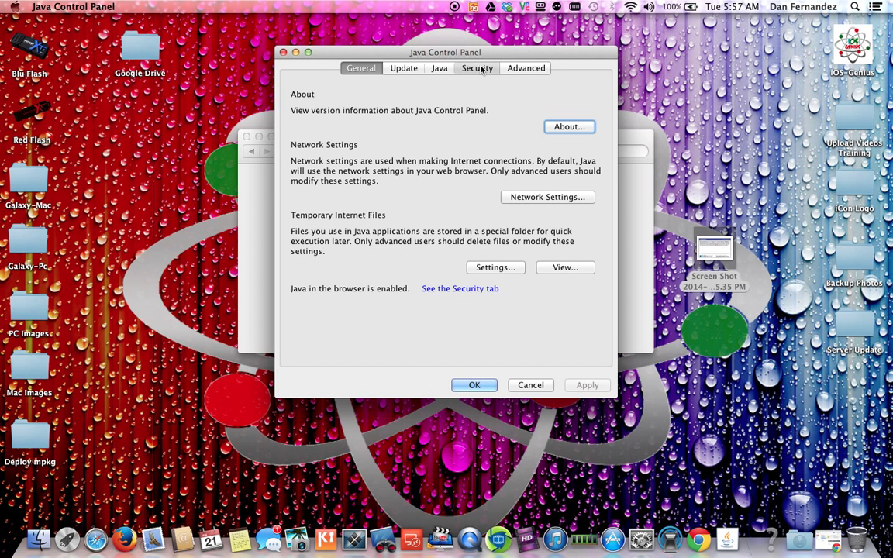
pyautogui.moveTo(403, 209); pyautogui.dragTo(402, 189)
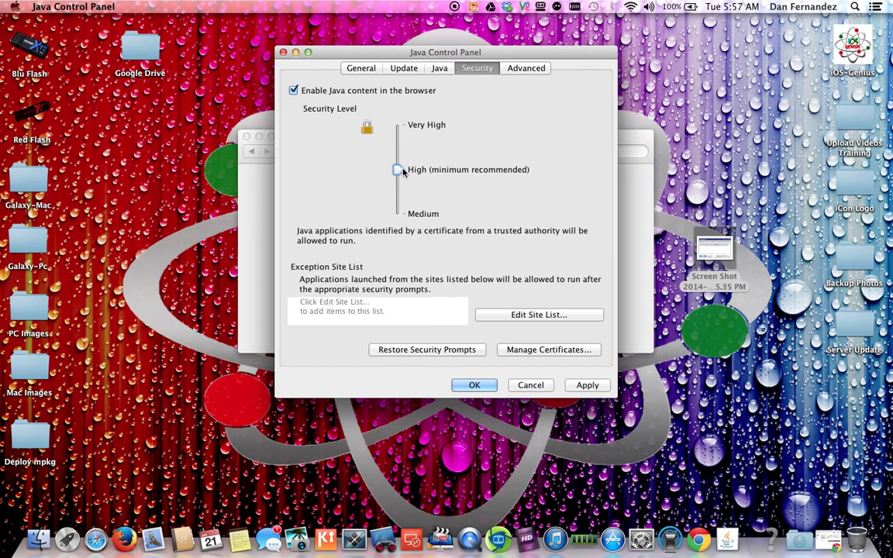
pyautogui.click(588, 386)
pyautogui.click(474, 385)
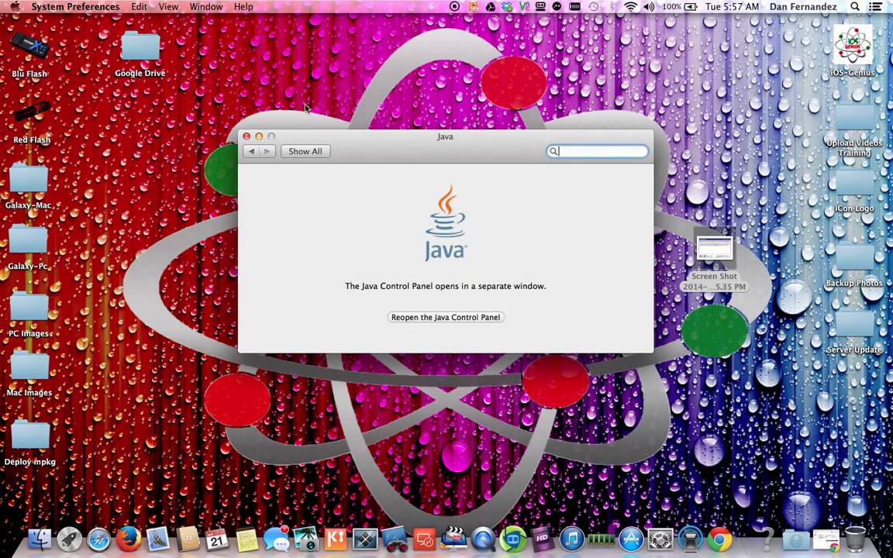
pyautogui.click(247, 136)
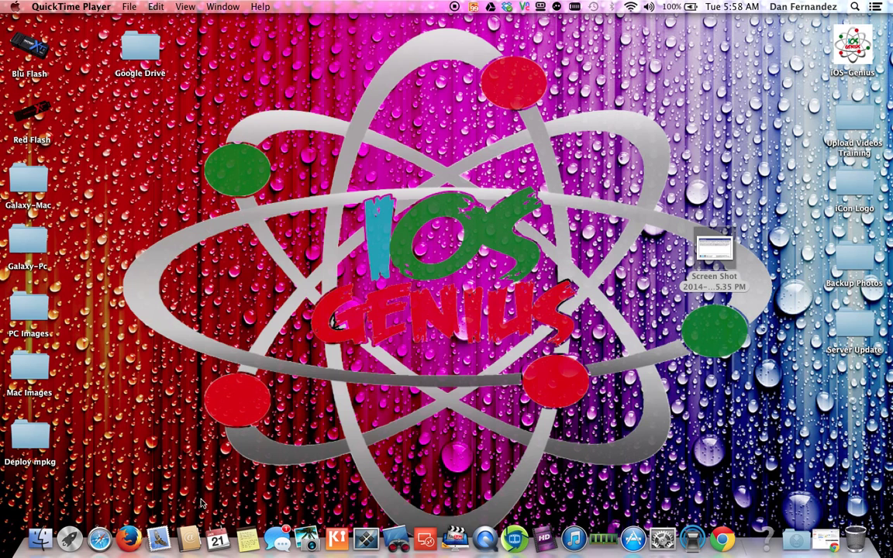
# - Switch to Firefox, open connect.cps.edu, and allow the Check Point Java application to run
pyautogui.click(132, 541)
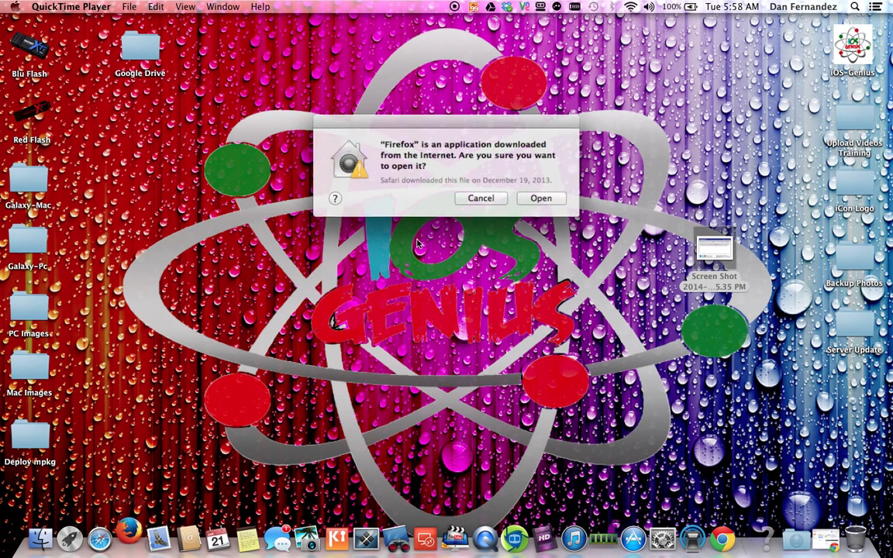
pyautogui.click(534, 200)
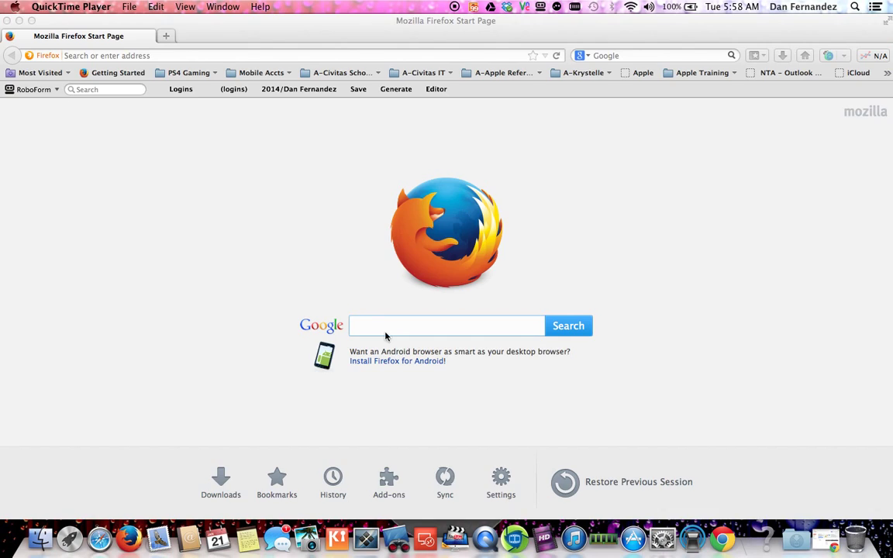
pyautogui.click(205, 56)
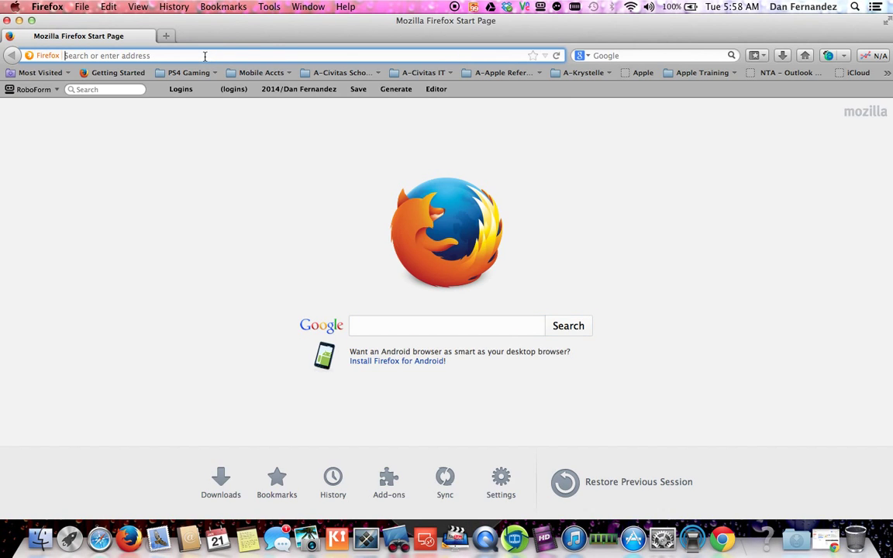
pyautogui.write('connect.cps.edu/')
pyautogui.press('Return')
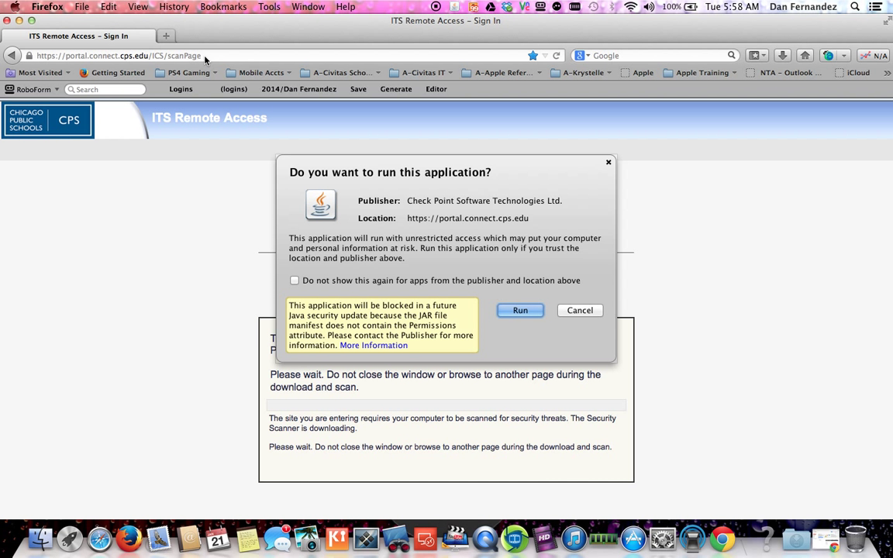
pyautogui.click(526, 312)
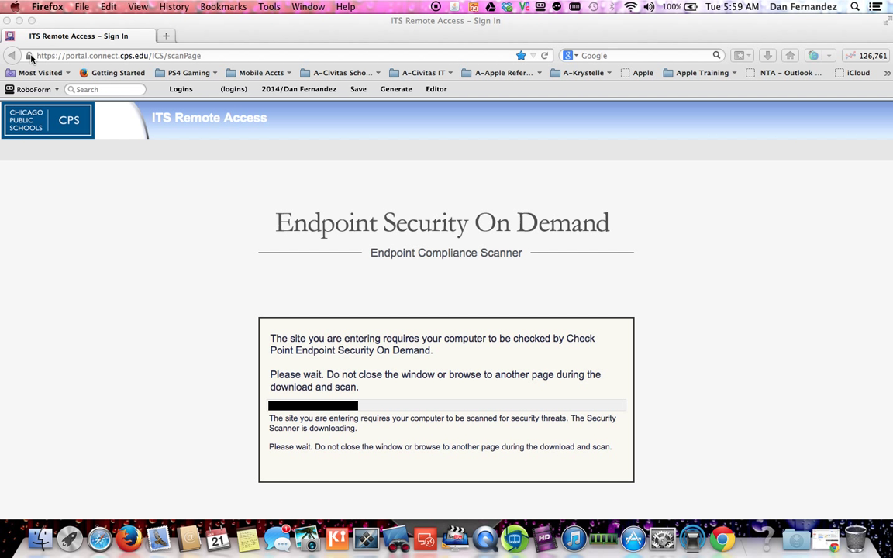
pyautogui.moveTo(31, 59)
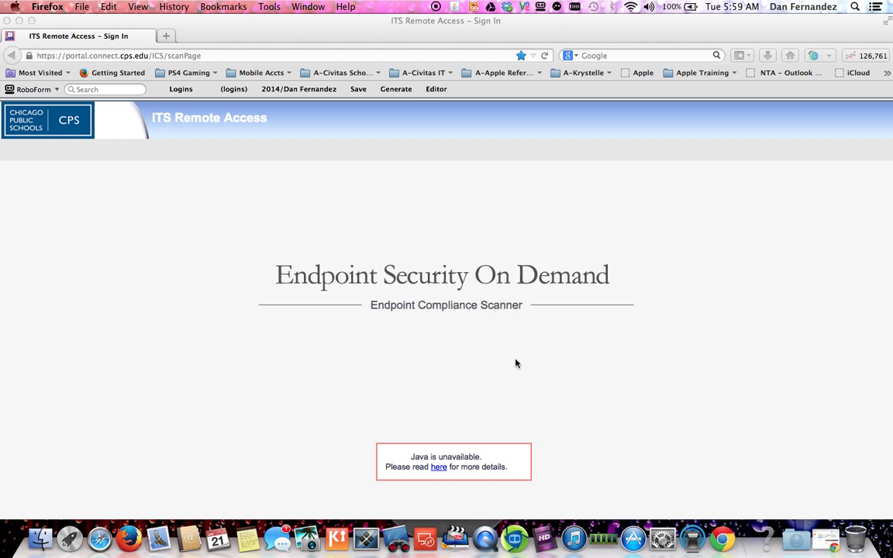
pyautogui.click(418, 431)
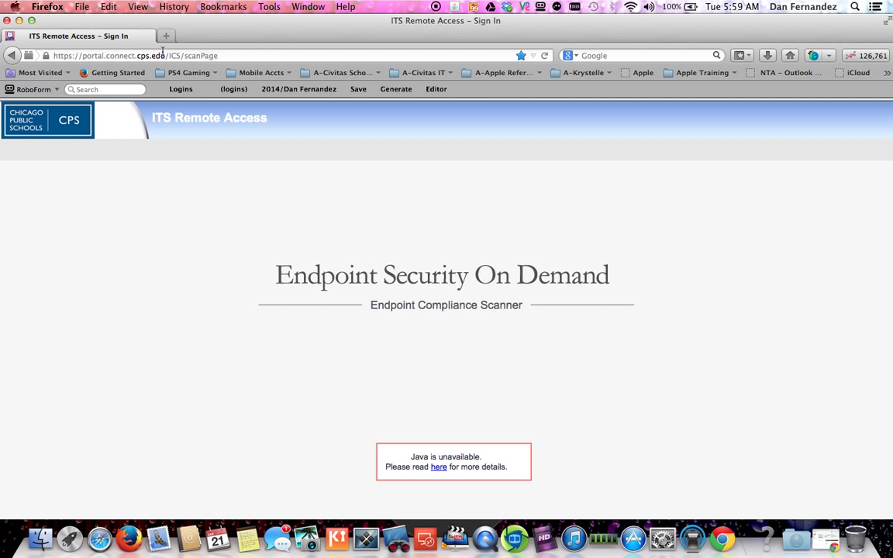
pyautogui.click(100, 55)
pyautogui.click(71, 55)
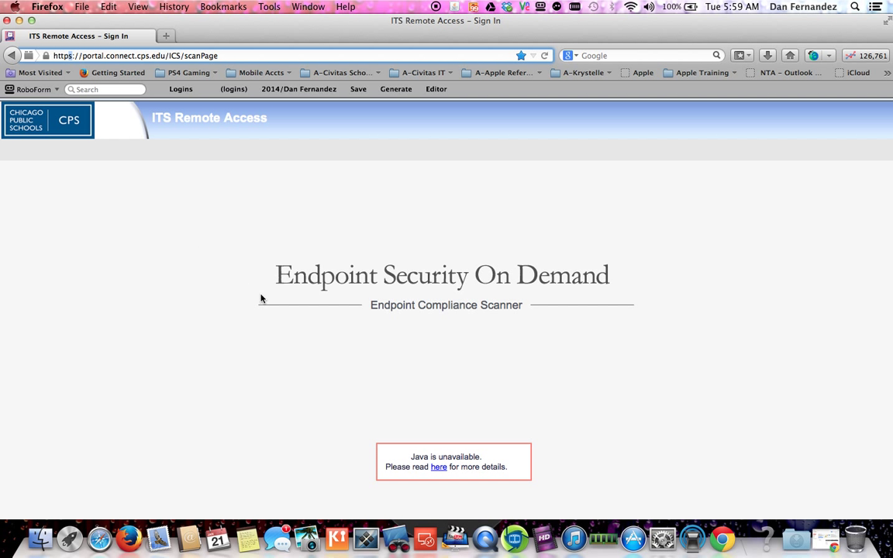
pyautogui.click(279, 308)
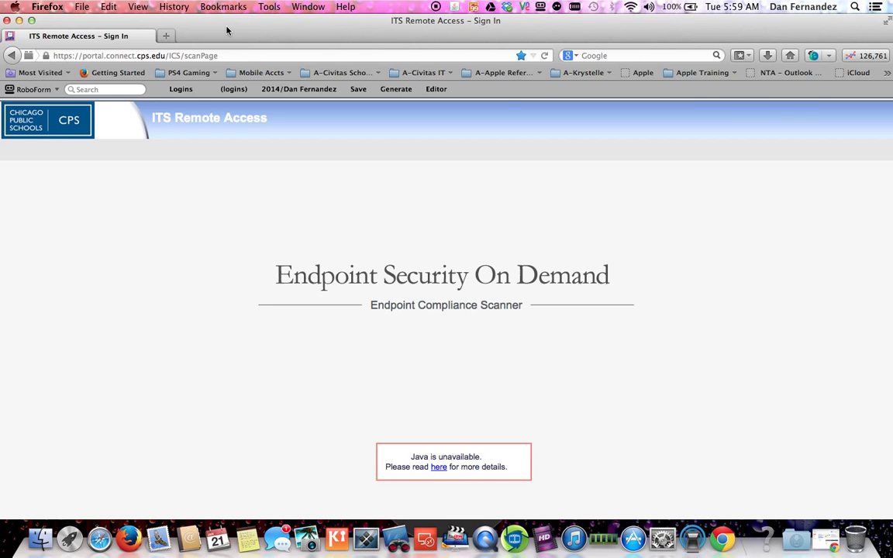
# - Hide Firefox, return to the Java Control Panel through System Preferences, and turn off automatic checking for Java updates
pyautogui.press('super+h')
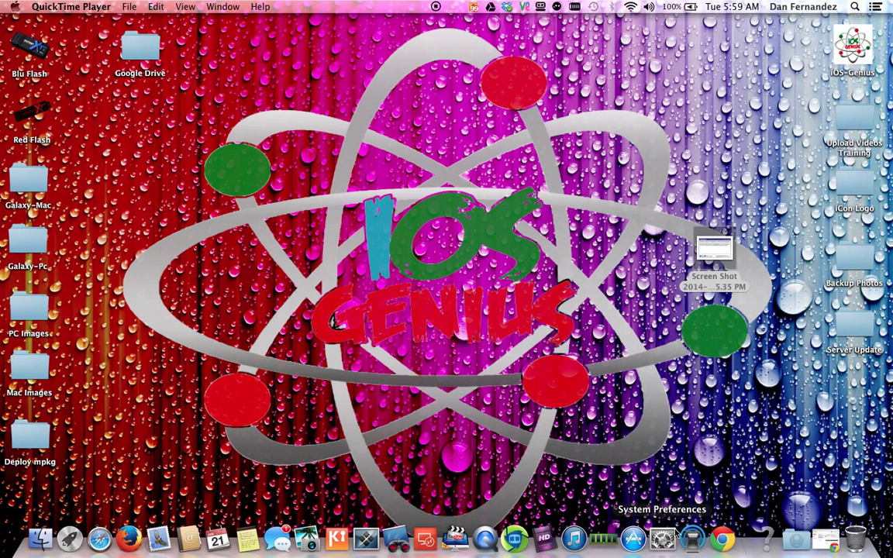
pyautogui.click(668, 541)
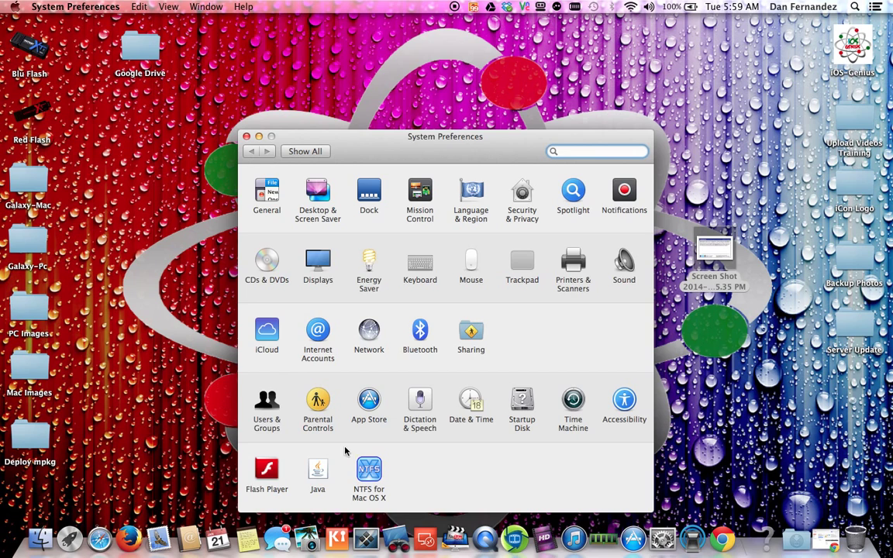
pyautogui.click(320, 470)
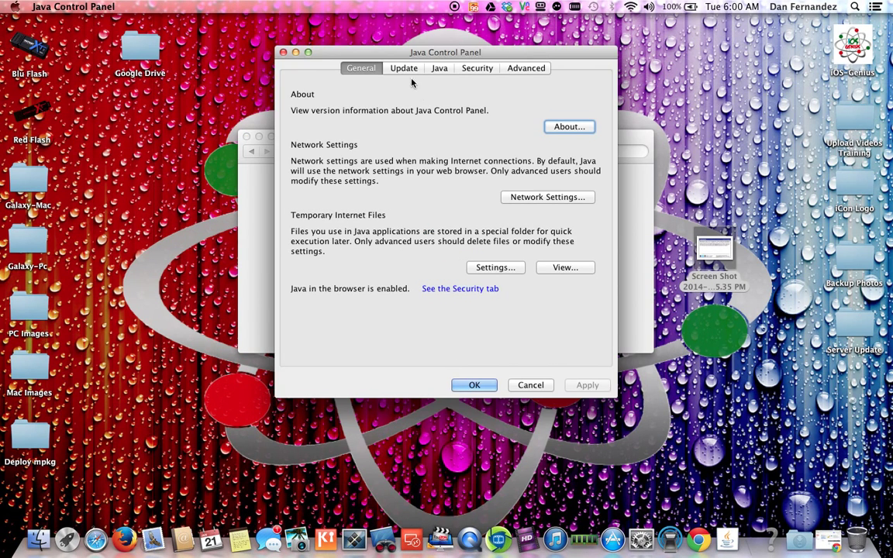
pyautogui.click(411, 70)
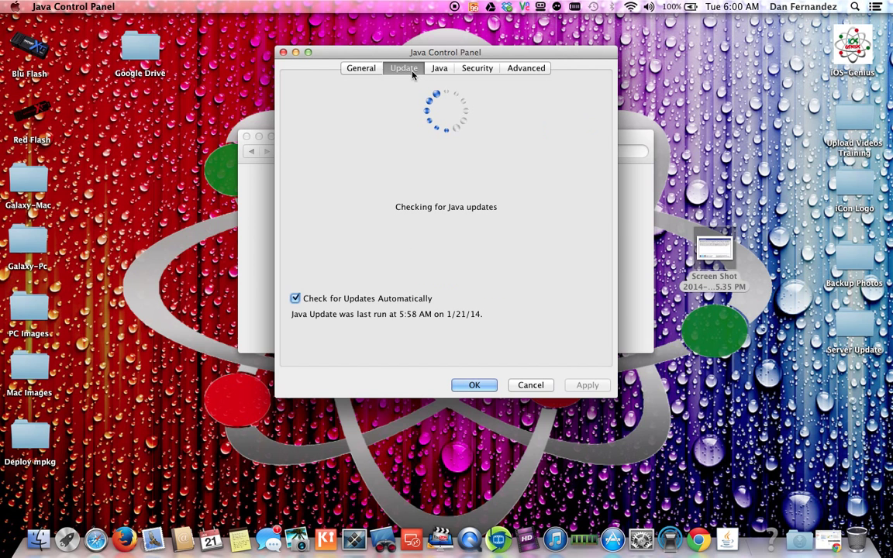
pyautogui.click(295, 299)
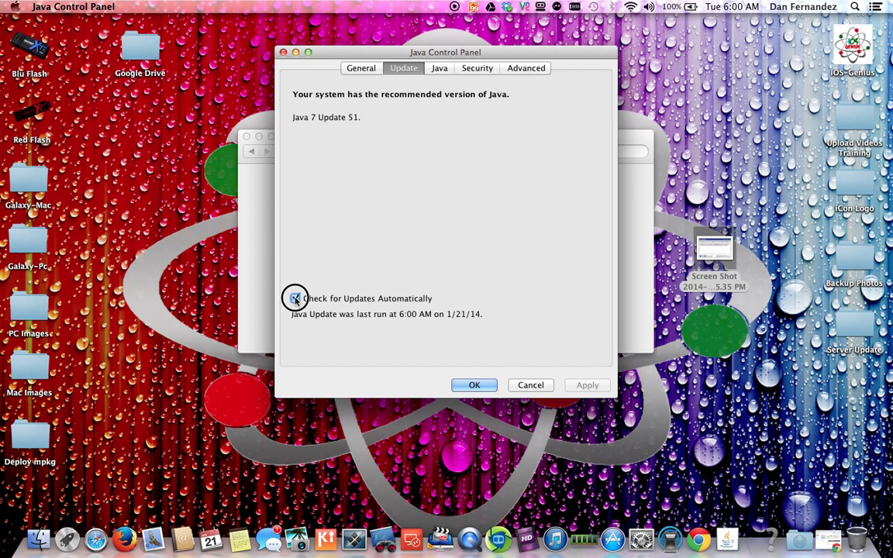
pyautogui.click(555, 312)
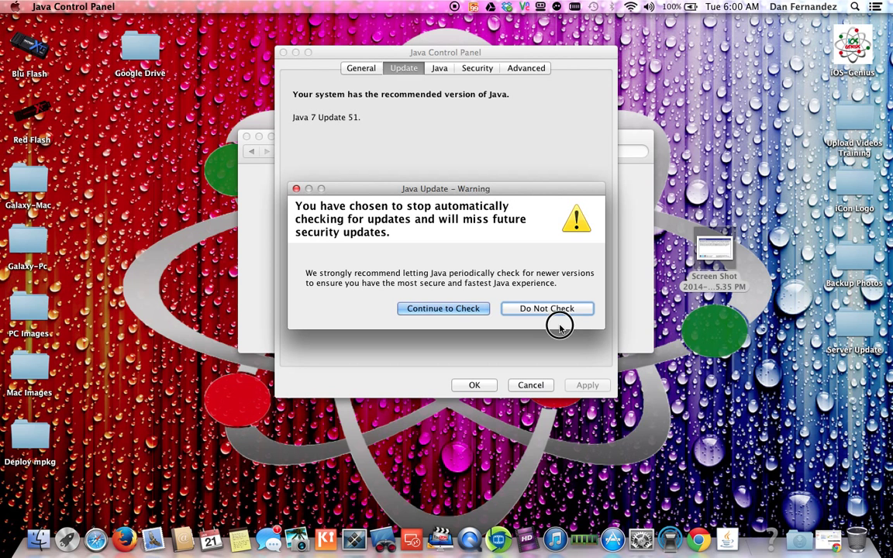
# - Confirm that Java should not check for updates and apply the change, authorizing it with the account password
pyautogui.click(556, 307)
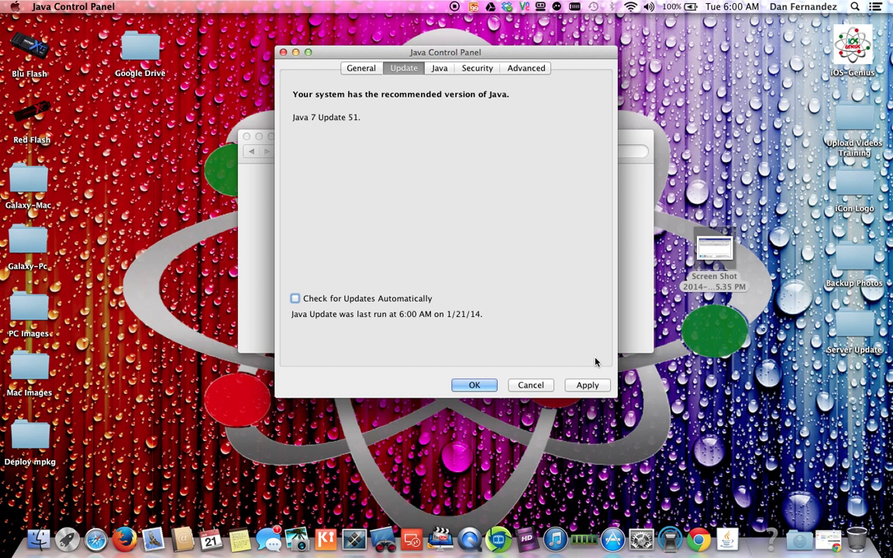
pyautogui.click(588, 384)
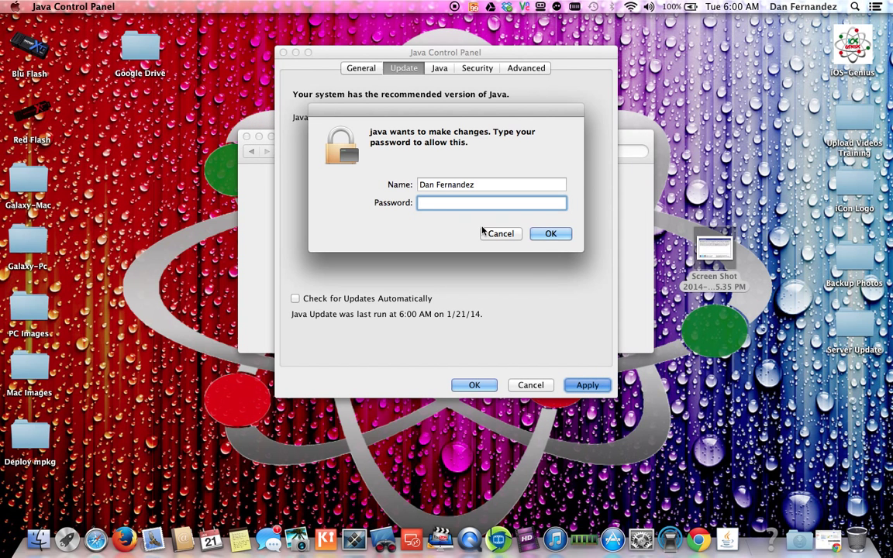
pyautogui.write('••••••••')
pyautogui.press('Return')
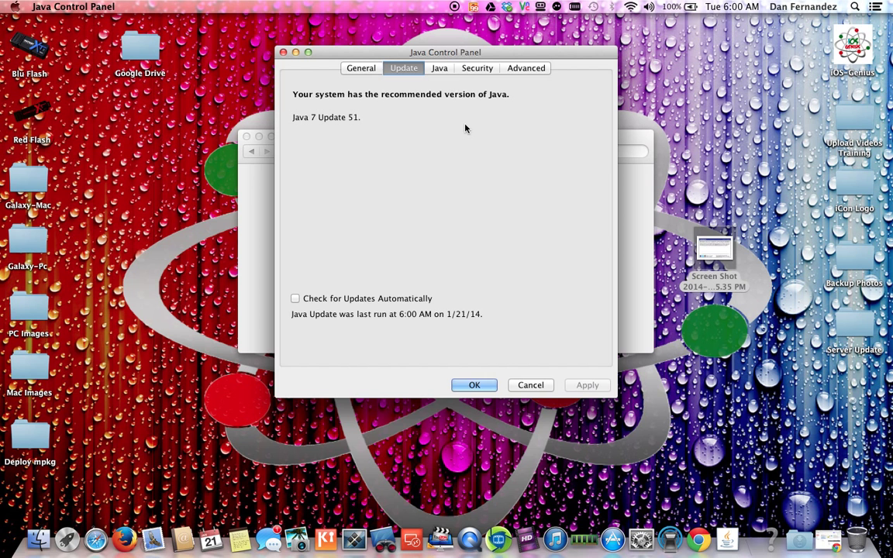
# - Set the Java security level to Medium and apply it, authorizing the change with the account password
pyautogui.click(478, 69)
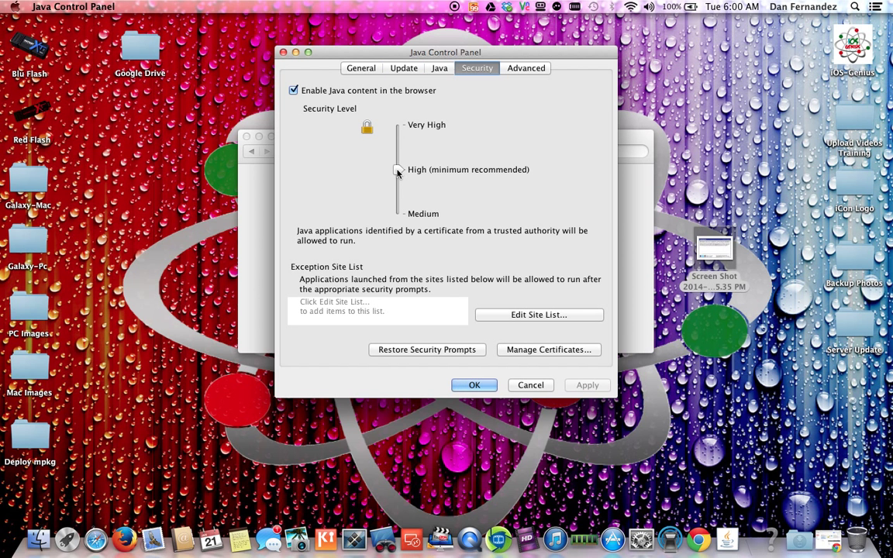
pyautogui.moveTo(398, 169); pyautogui.dragTo(397, 213)
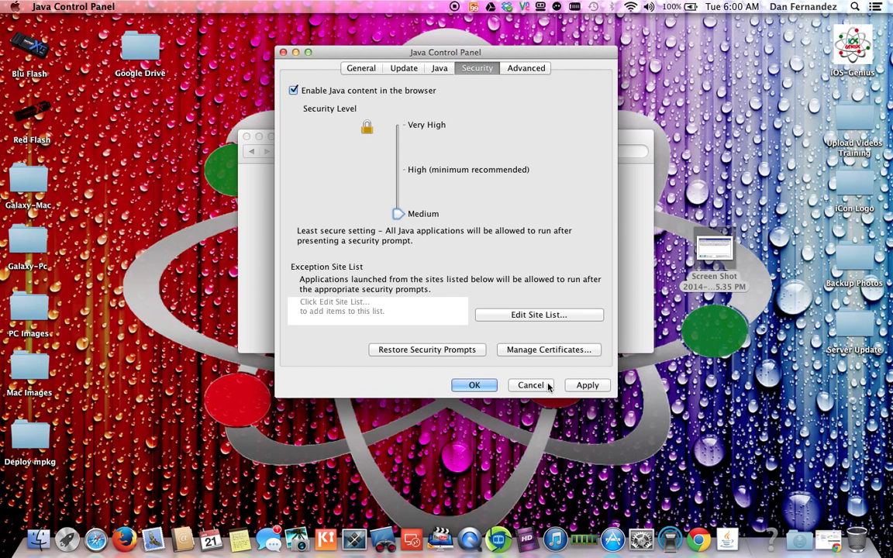
pyautogui.click(585, 386)
pyautogui.write('•••')
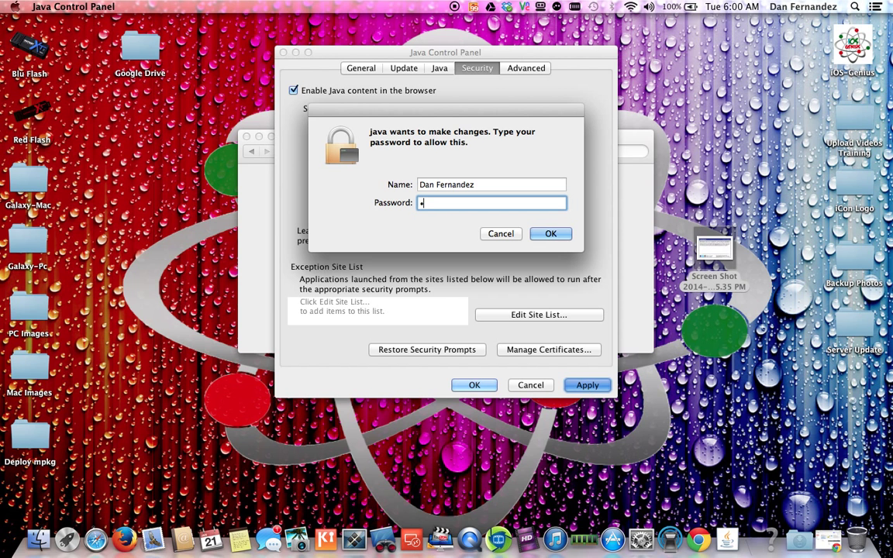
pyautogui.write('•••••••')
pyautogui.press('Return')
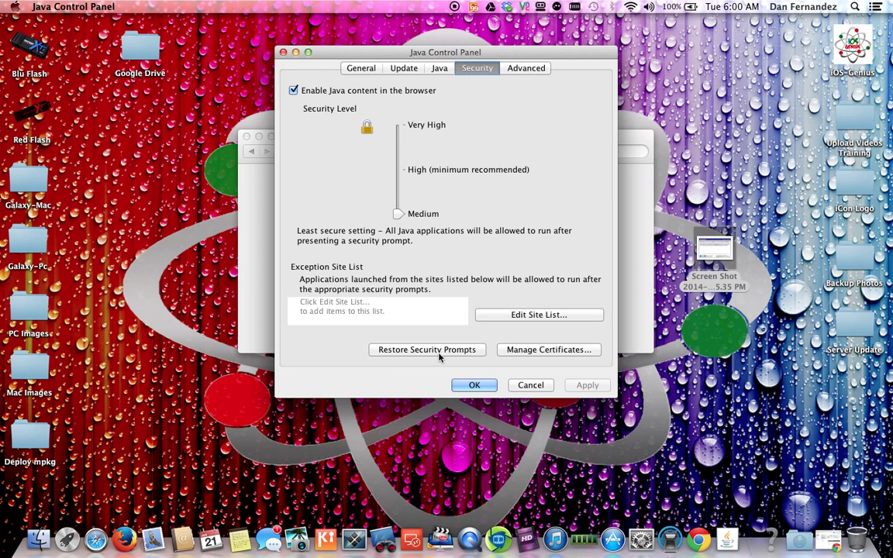
pyautogui.click(537, 314)
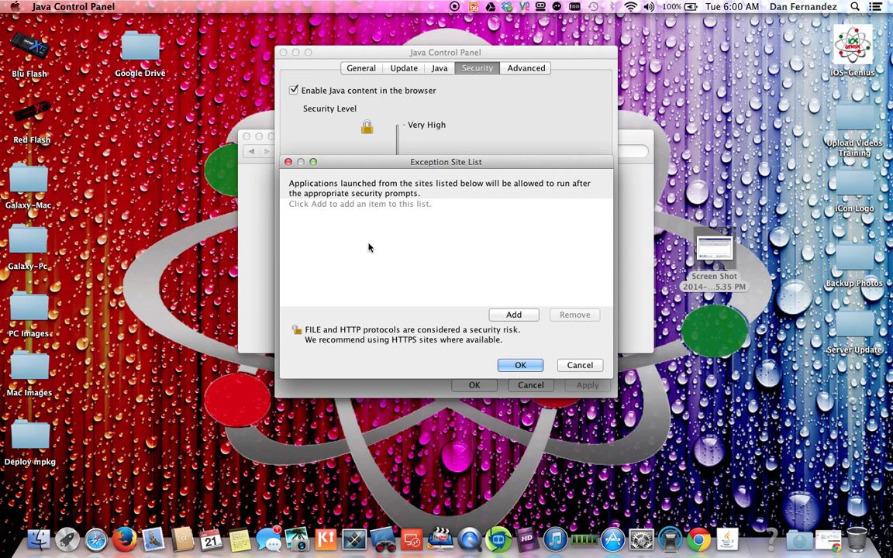
pyautogui.click(513, 314)
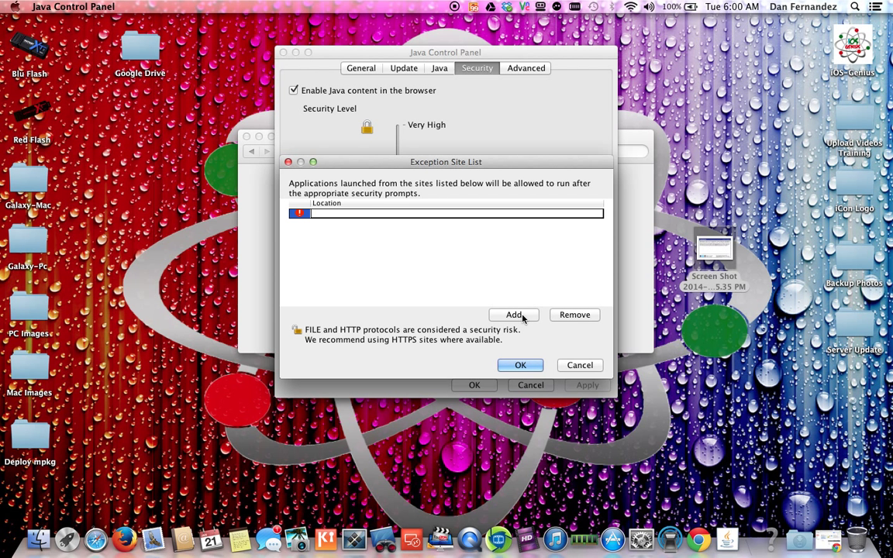
pyautogui.write('https://connect.cps.edu')
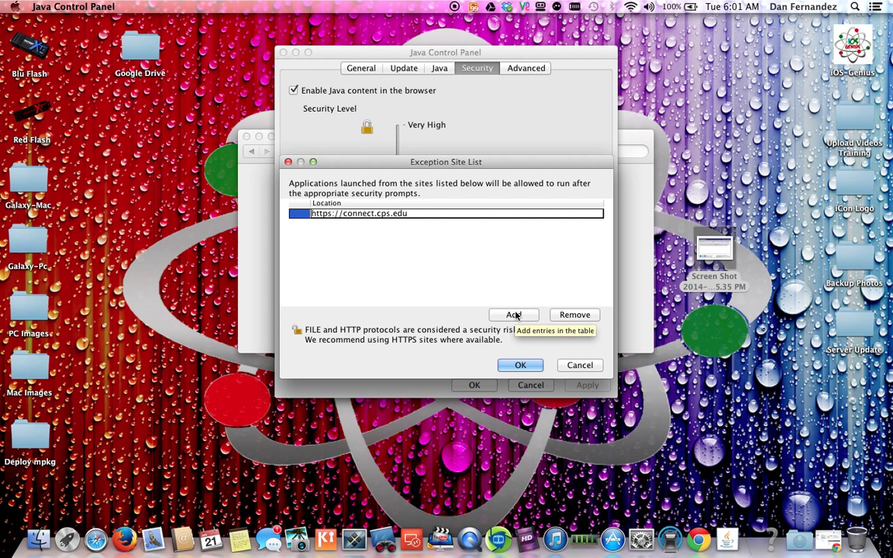
pyautogui.press('Return')
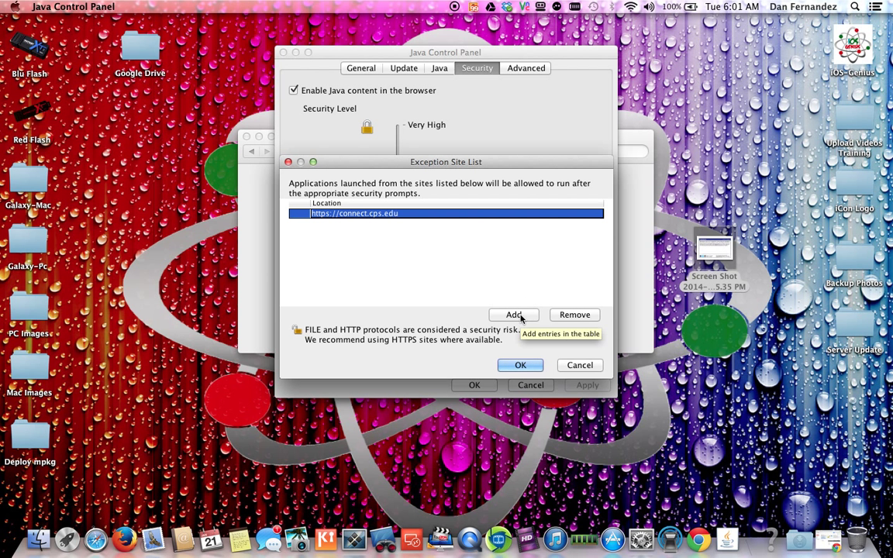
pyautogui.click(521, 367)
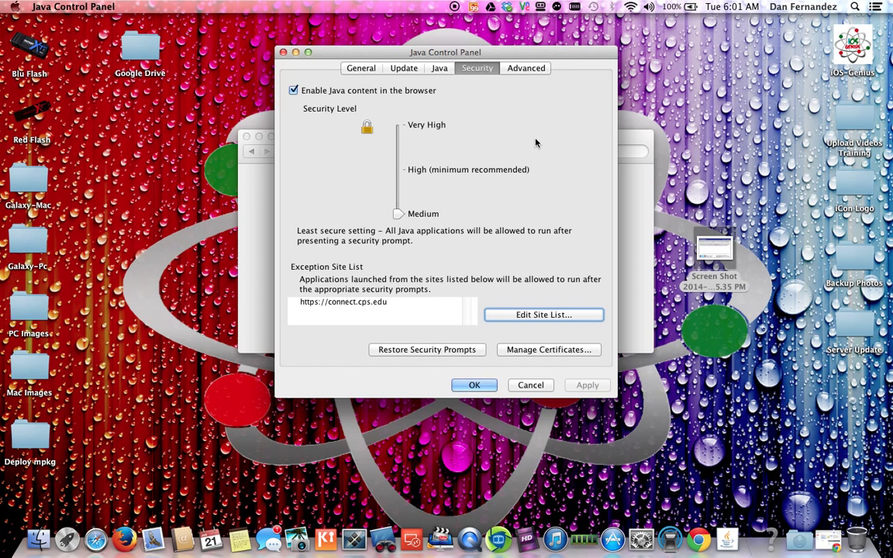
# - Review the remaining Java Control Panel settings, including the advanced options, Java Runtime Environment settings, update settings, and general settings
pyautogui.click(519, 68)
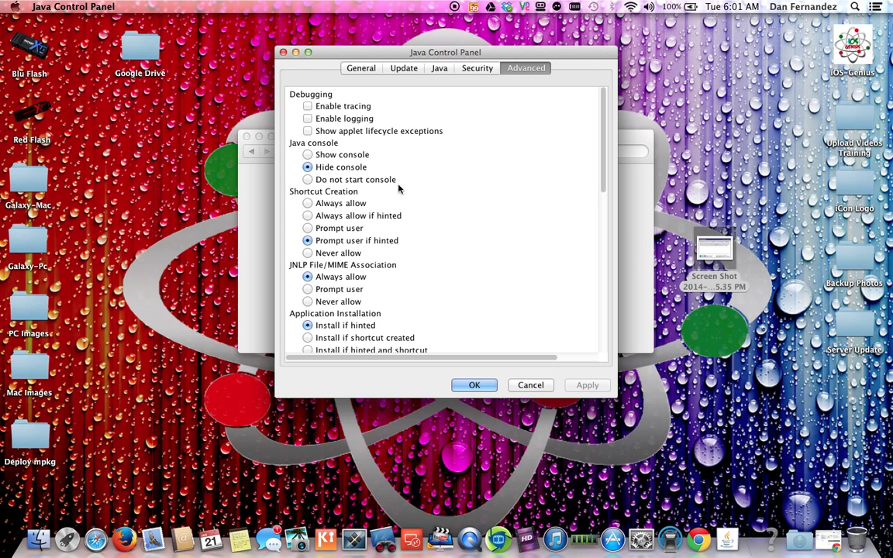
pyautogui.click(440, 68)
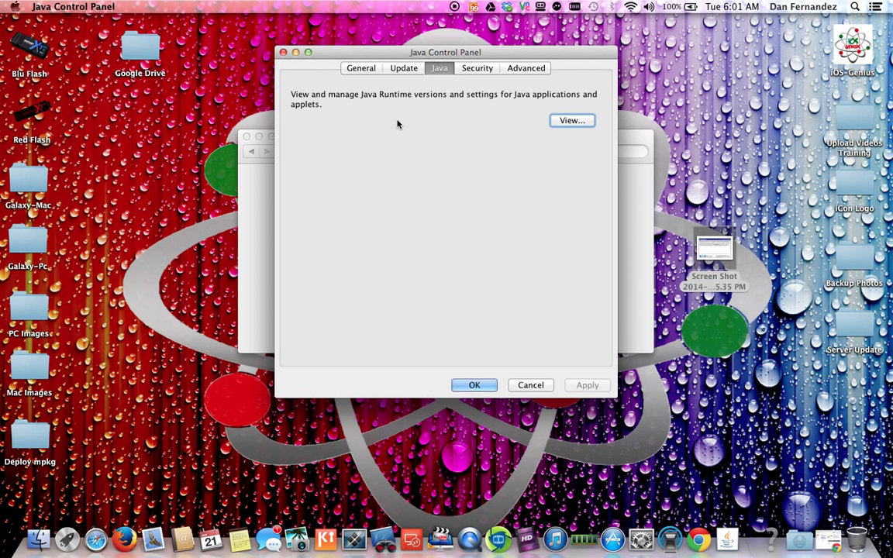
pyautogui.click(573, 120)
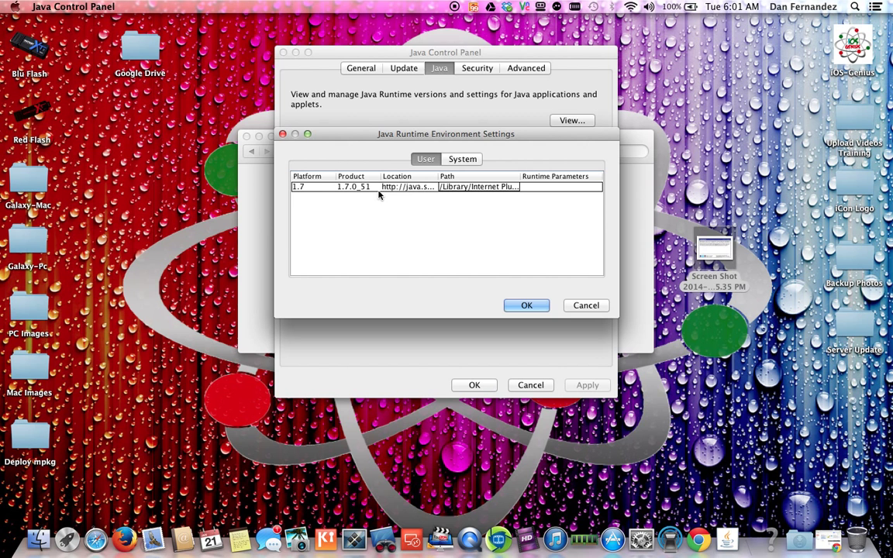
pyautogui.click(515, 307)
pyautogui.click(402, 69)
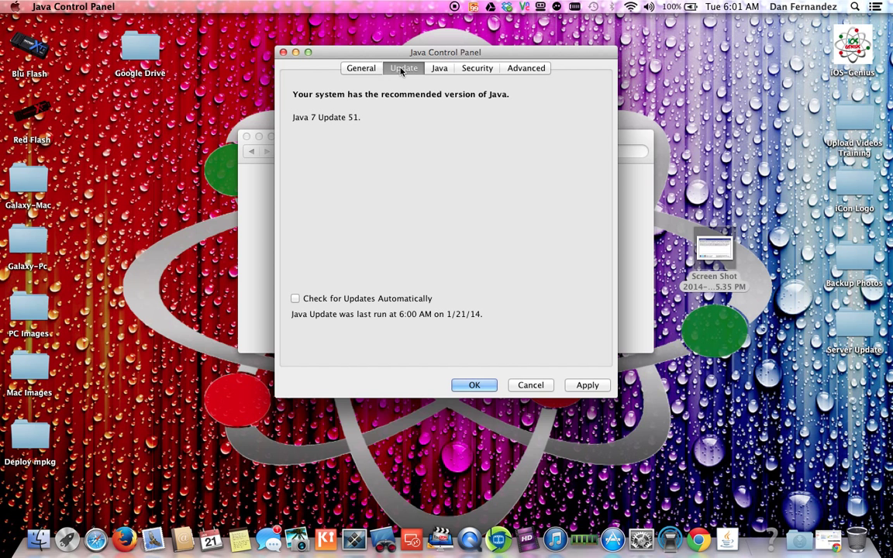
pyautogui.click(360, 68)
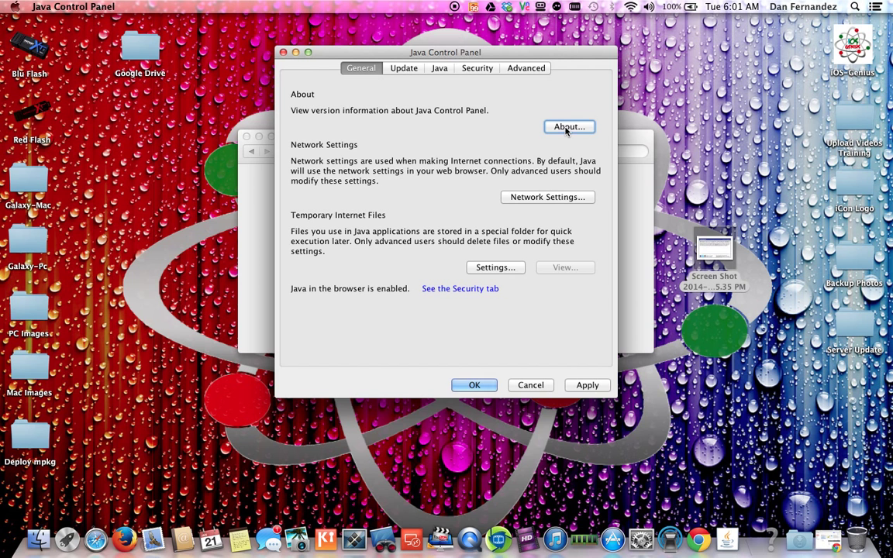
# - Apply the Java settings with the account password, then close the Java Control Panel and System Preferences
pyautogui.click(582, 384)
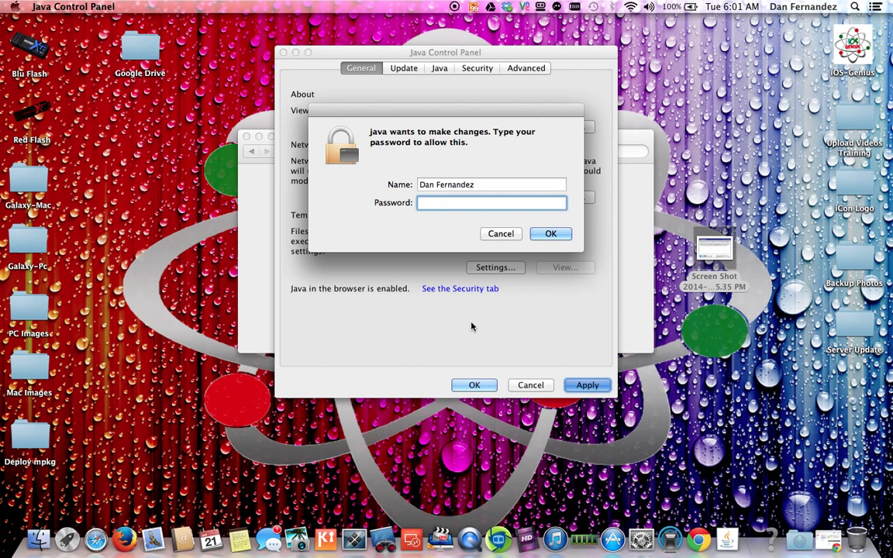
pyautogui.write('•••••••••••')
pyautogui.press('Return')
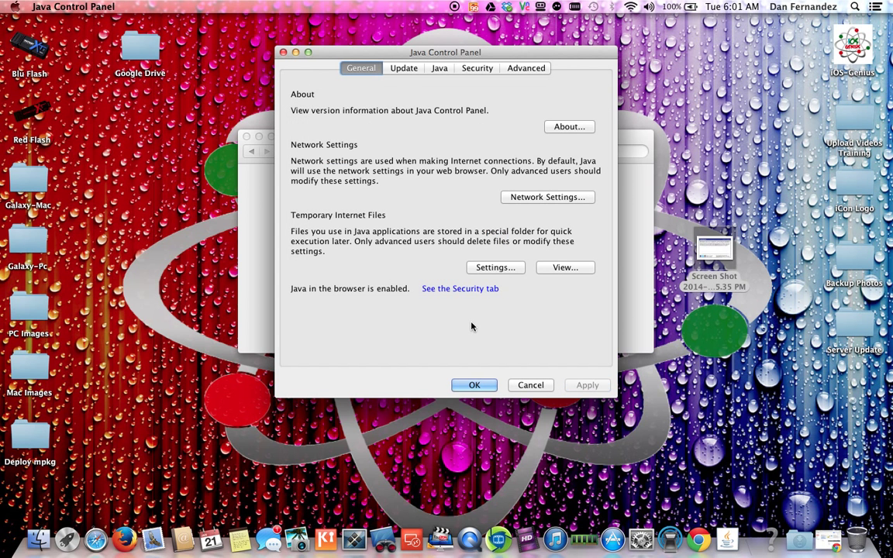
pyautogui.click(475, 385)
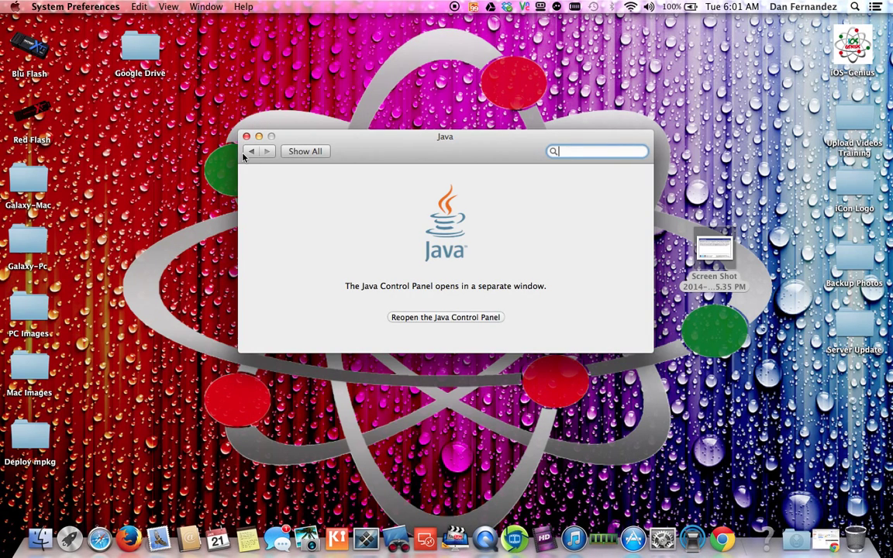
pyautogui.click(246, 138)
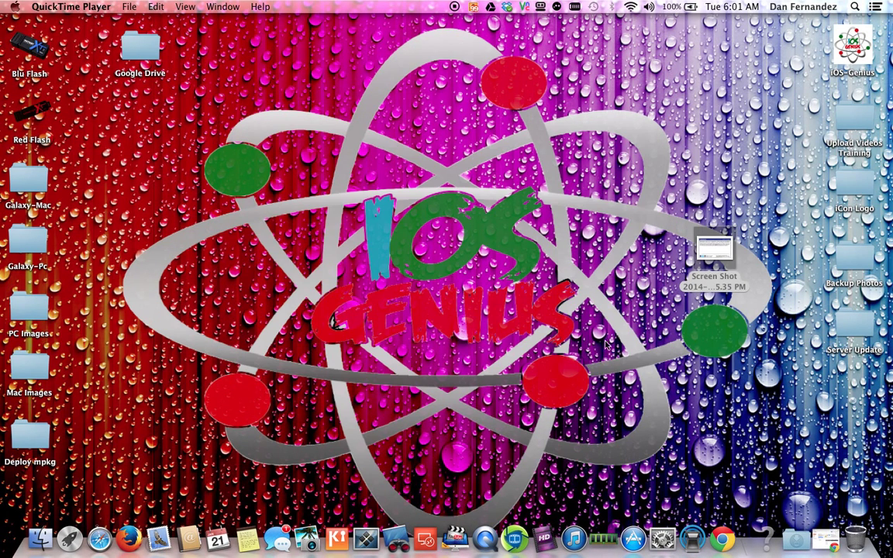
# - Open Firefox, approving its launch, and go to the Verify Java Version page on java.com
pyautogui.click(128, 540)
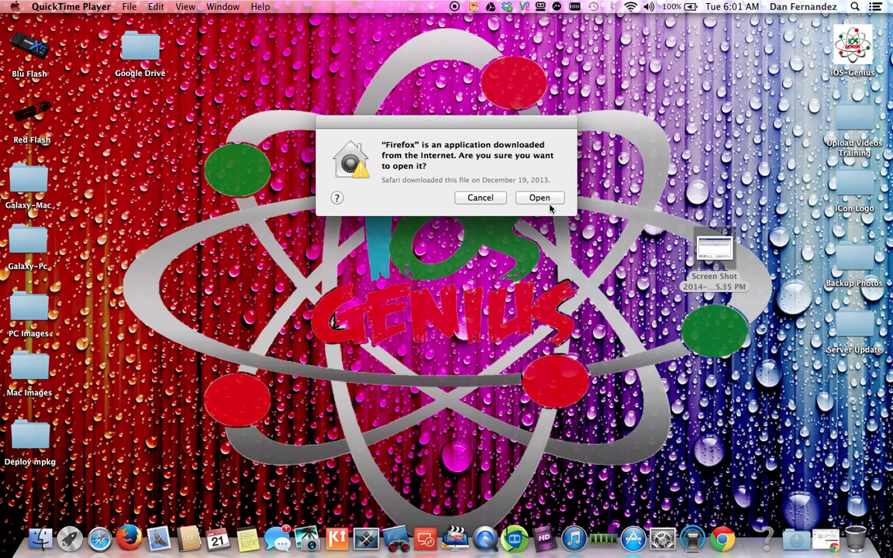
pyautogui.click(540, 198)
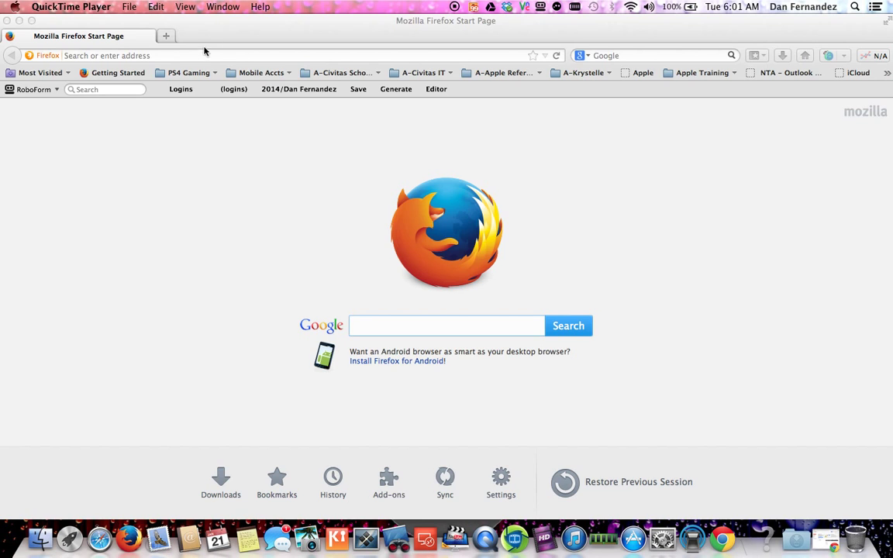
pyautogui.click(180, 56)
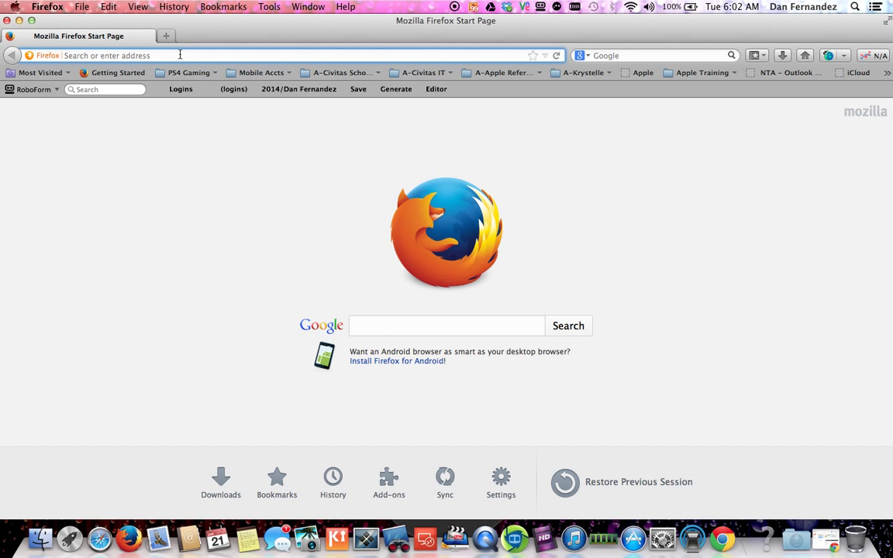
pyautogui.write('wo')
pyautogui.press('BackSpace')
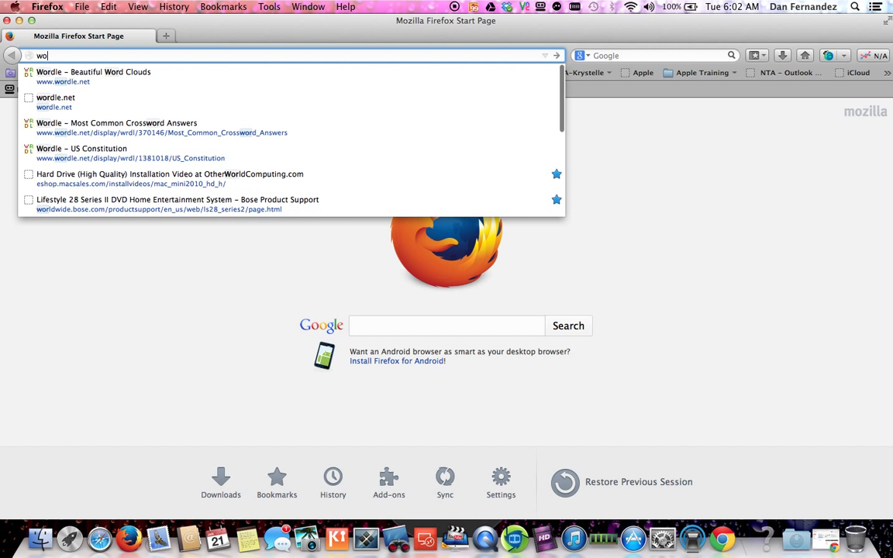
pyautogui.press('BackSpace')
pyautogui.press('BackSpace')
pyautogui.write('java.com/')
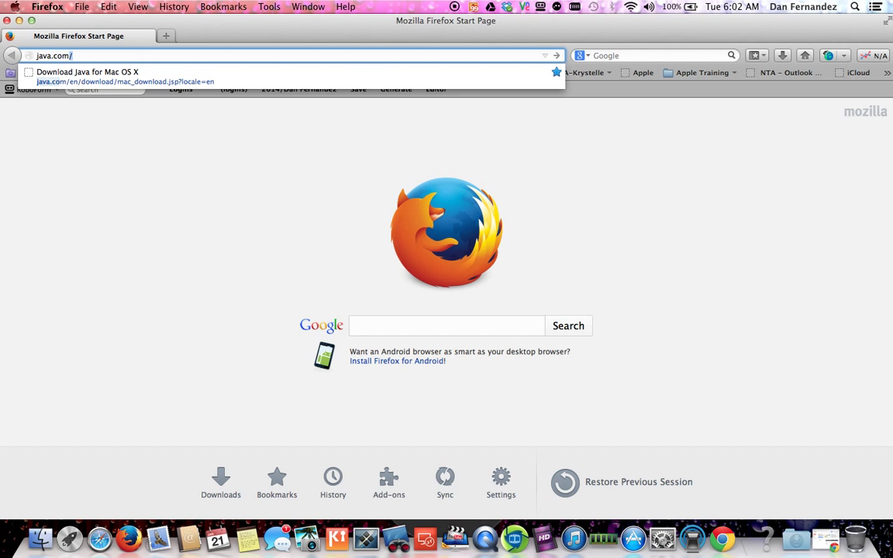
pyautogui.press('Return')
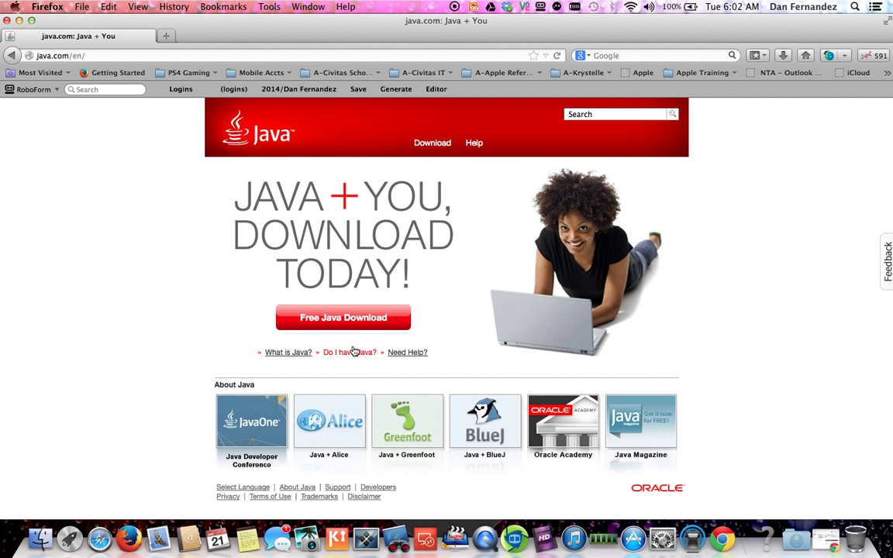
pyautogui.click(351, 352)
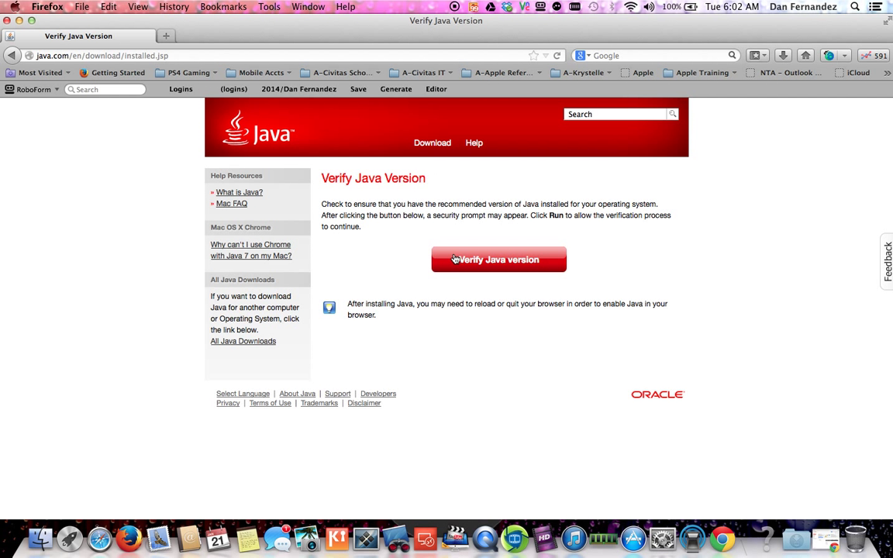
# - Open the first "Untitled" word cloud in the wordle.net gallery and allow the Wordle Java application to run
pyautogui.click(180, 56)
pyautogui.press('BackSpace')
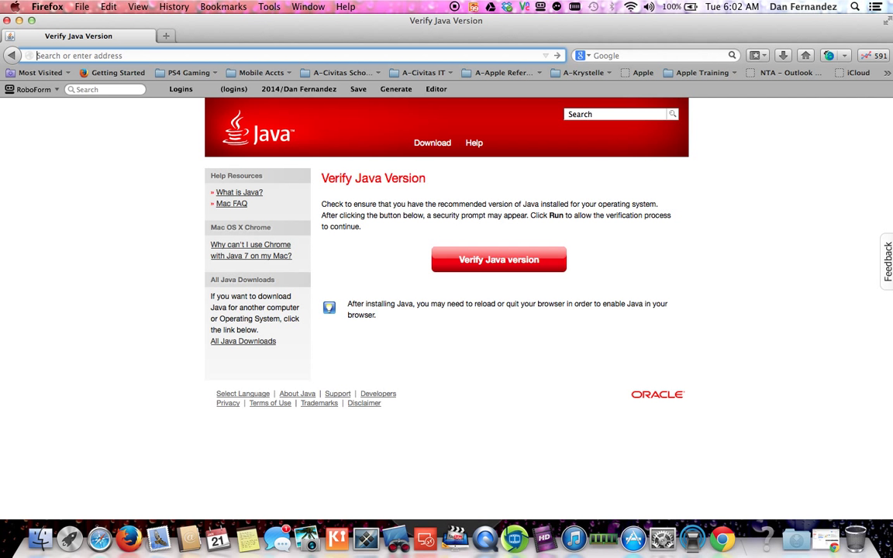
pyautogui.write('wordle.net/')
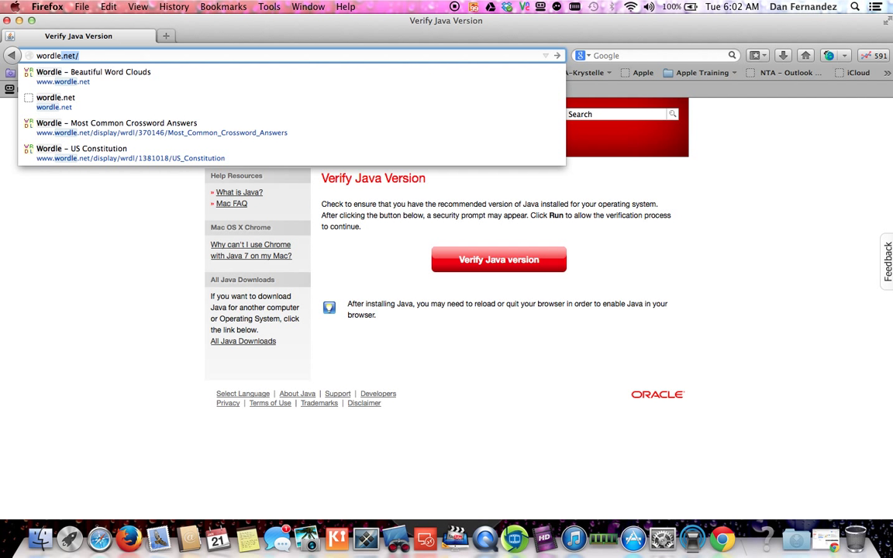
pyautogui.press('Return')
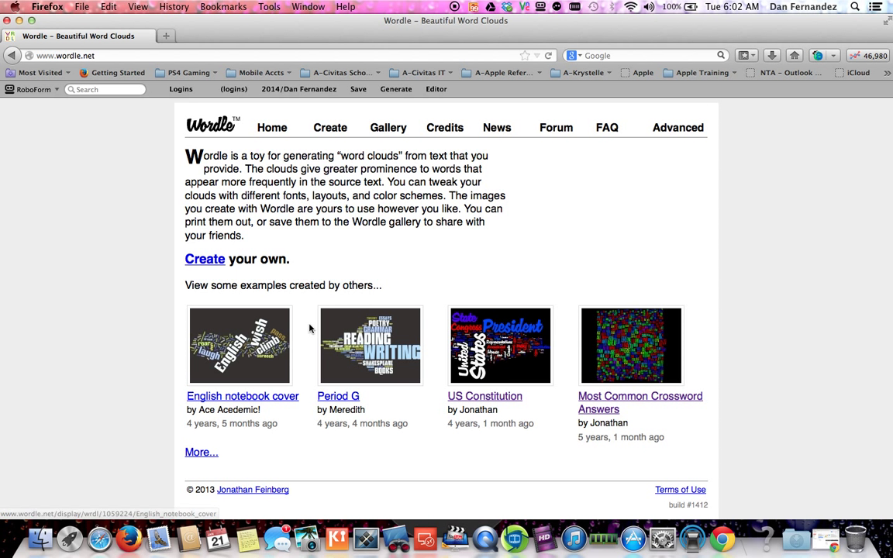
pyautogui.click(197, 452)
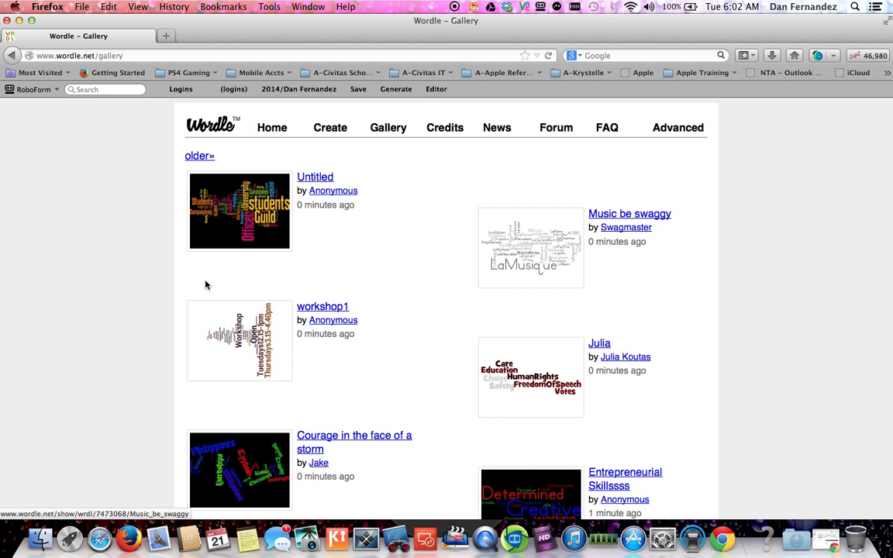
pyautogui.click(240, 206)
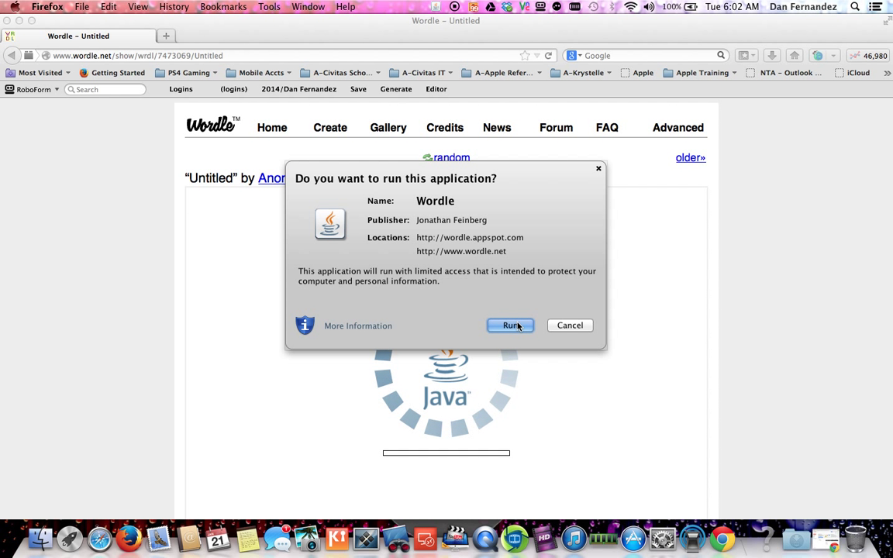
pyautogui.click(514, 325)
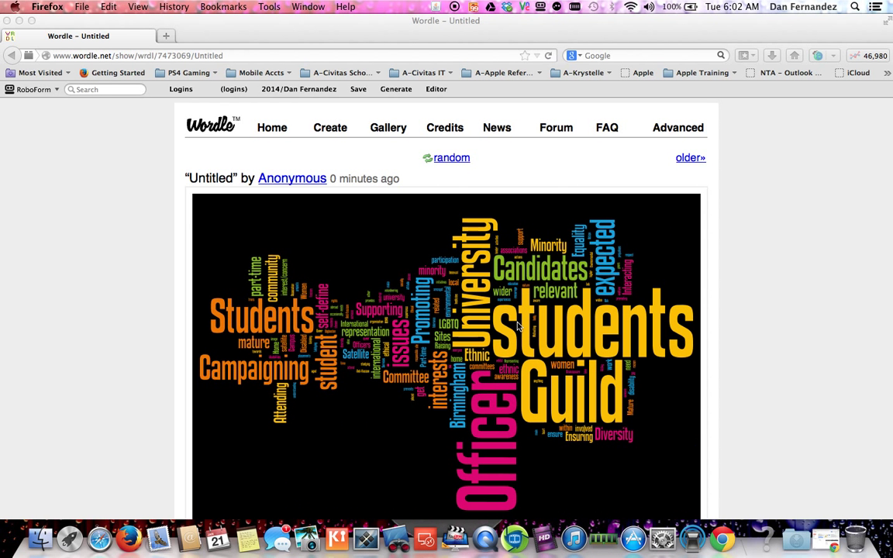
# - Go to connect.cps.edu, run the Check Point Java application, and allow the site access to it
pyautogui.click(182, 56)
pyautogui.write('connect.cps.edu/')
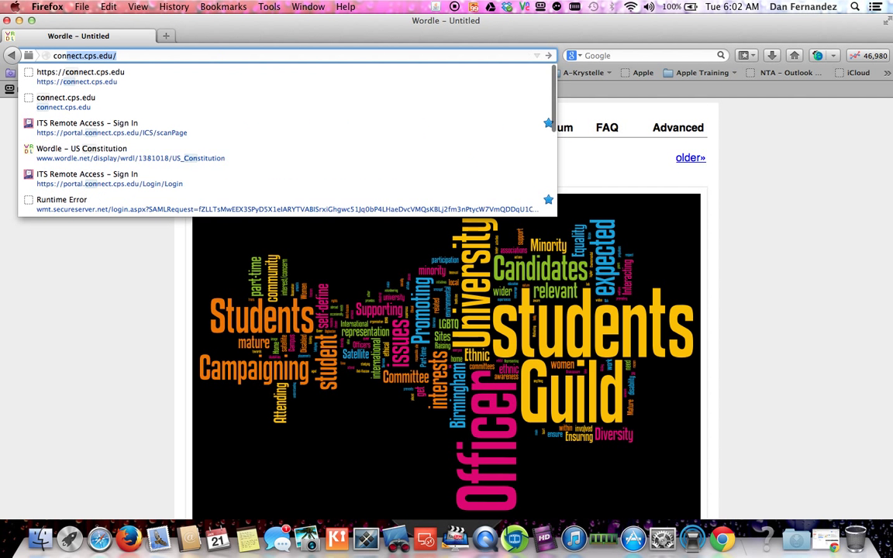
pyautogui.press('Return')
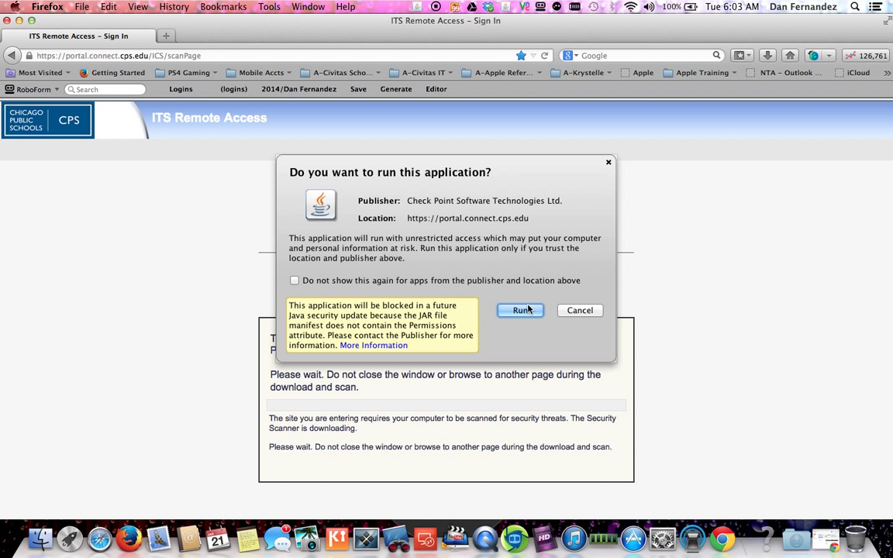
pyautogui.click(521, 310)
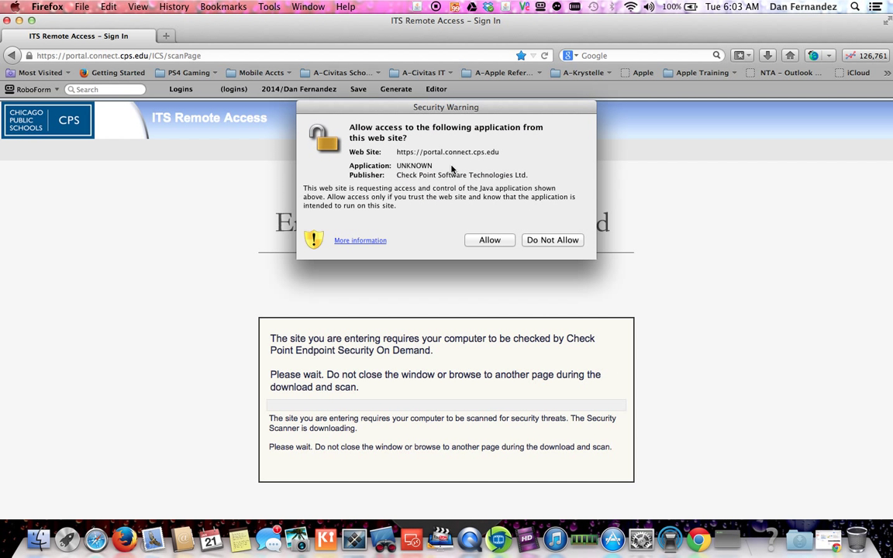
pyautogui.moveTo(380, 106); pyautogui.dragTo(393, 145)
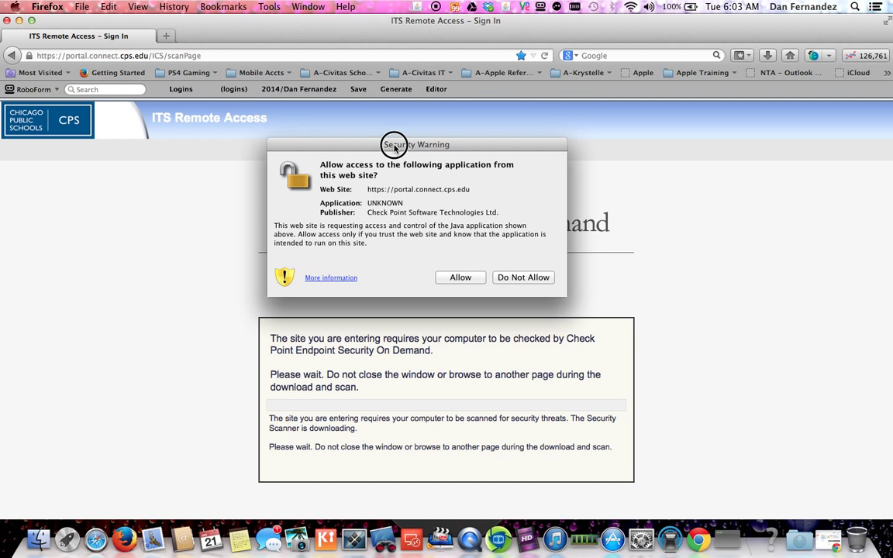
pyautogui.click(460, 277)
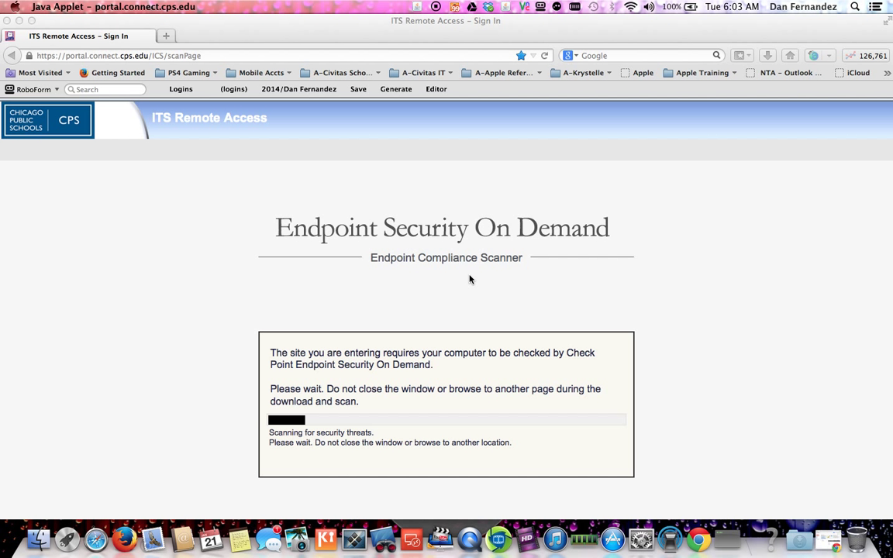